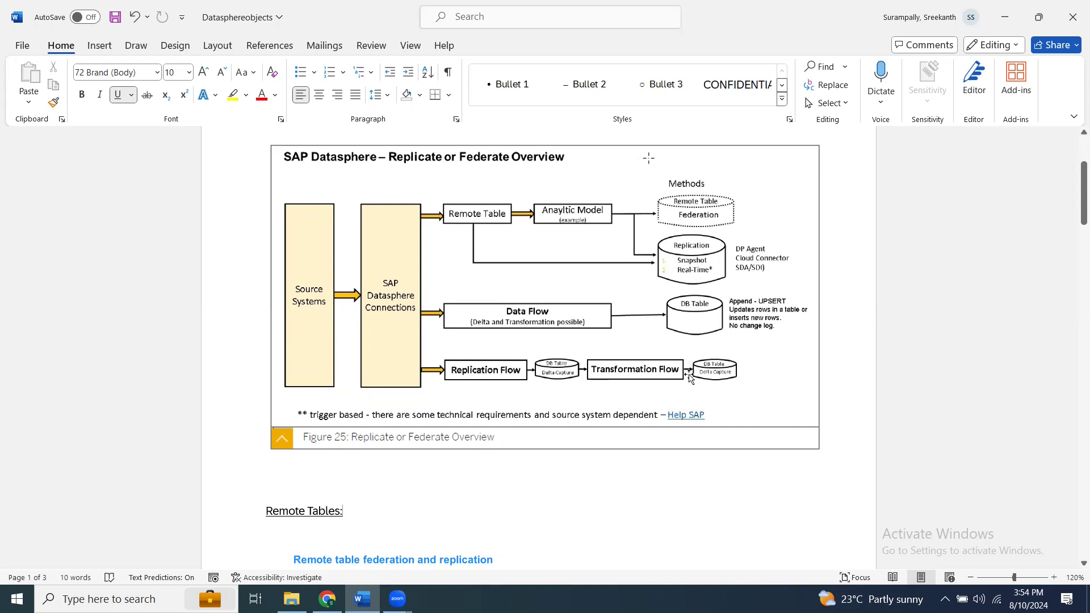
# Step: Switch to SAP Datasphere in Chrome and create a new transformation flow in the ReplicationFlows folder
pyautogui.moveTo(327, 599)
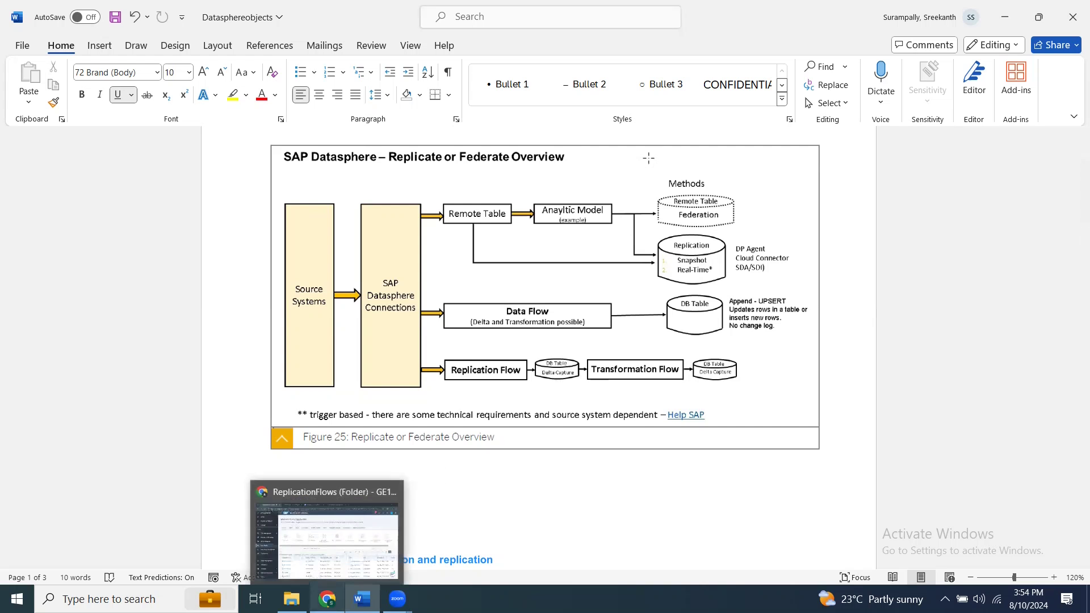
pyautogui.click(314, 522)
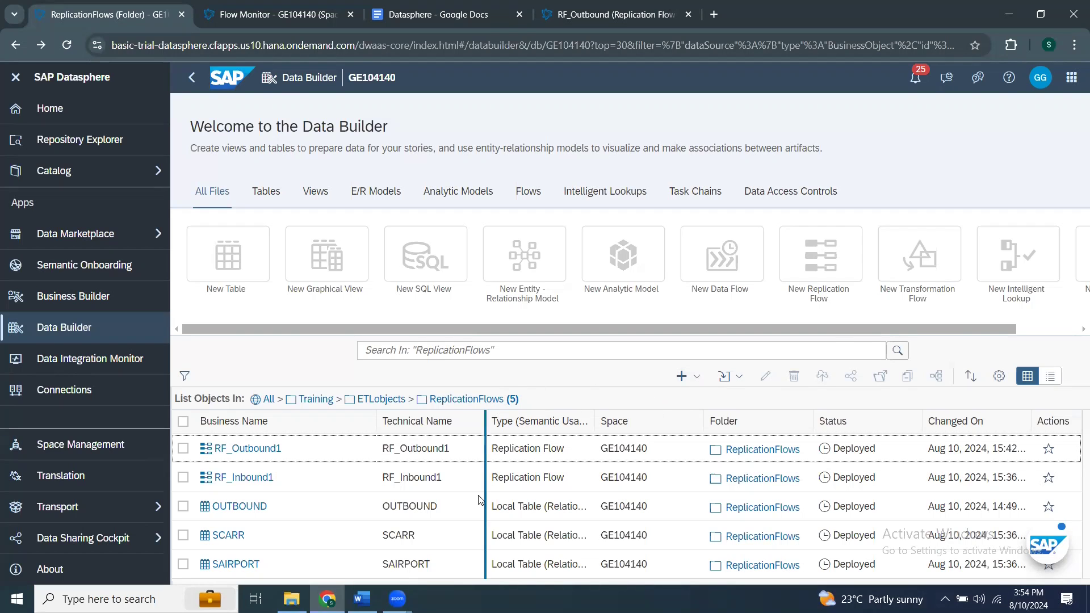
pyautogui.click(697, 378)
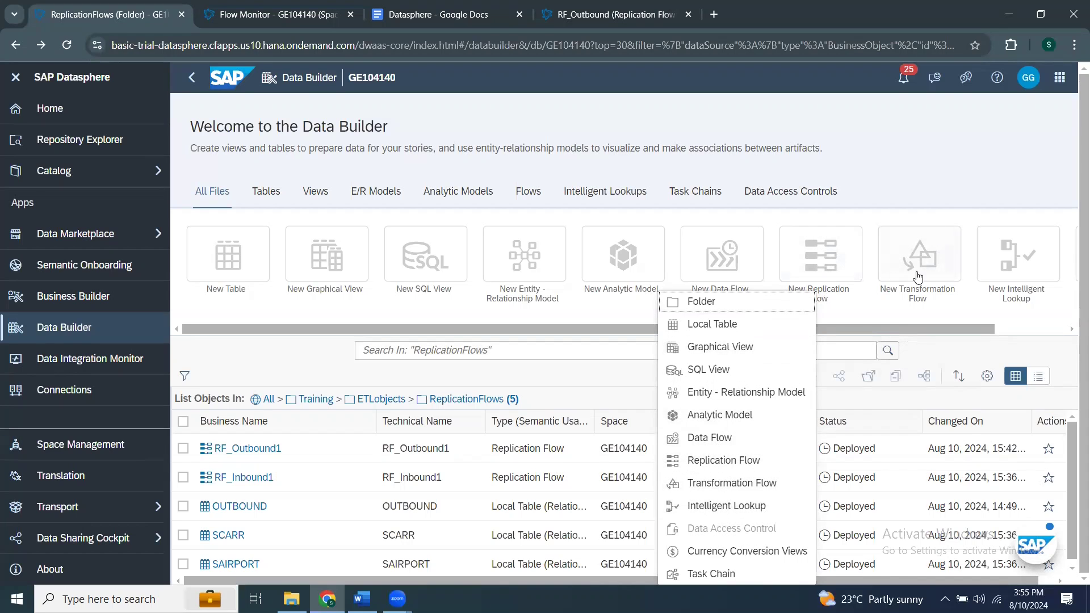
pyautogui.click(734, 487)
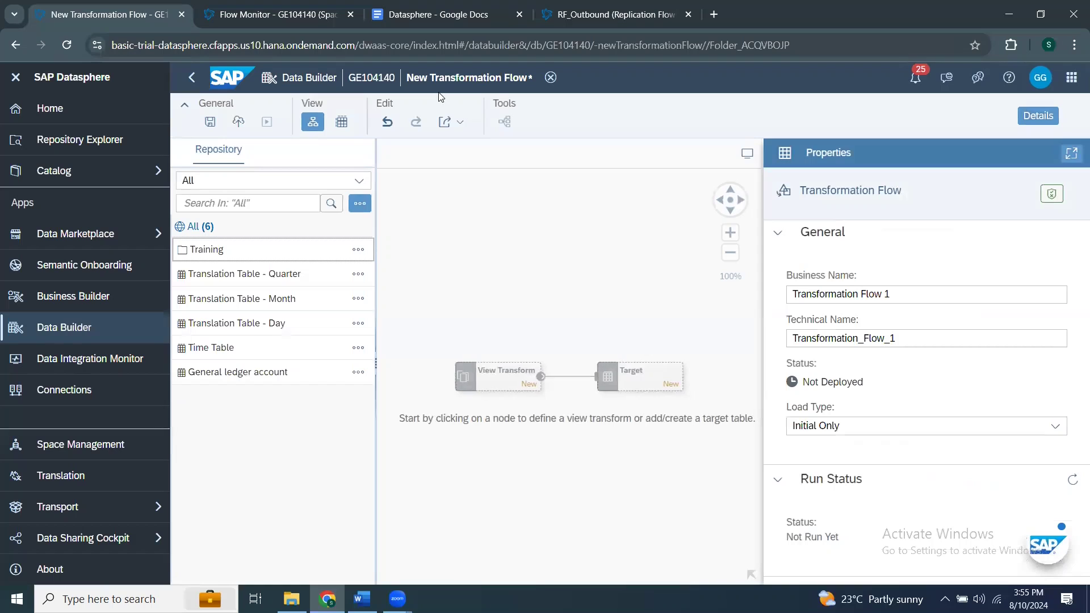
# Step: Create a graphical view transform and add the SCARR table from the Training > ETLobjects > ReplicationFlows folder as its source
pyautogui.click(492, 372)
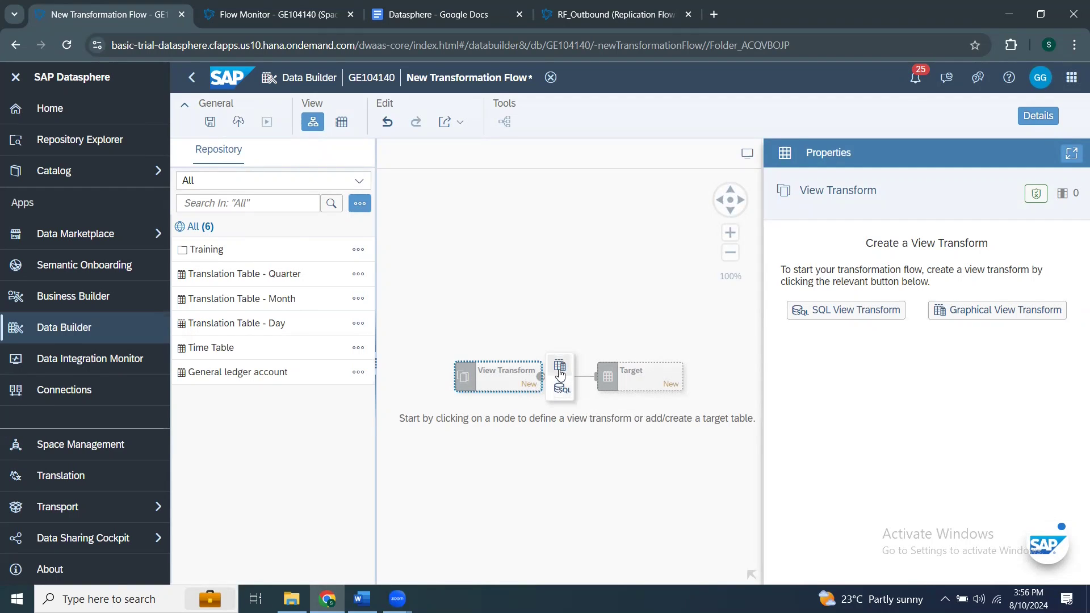
pyautogui.click(997, 310)
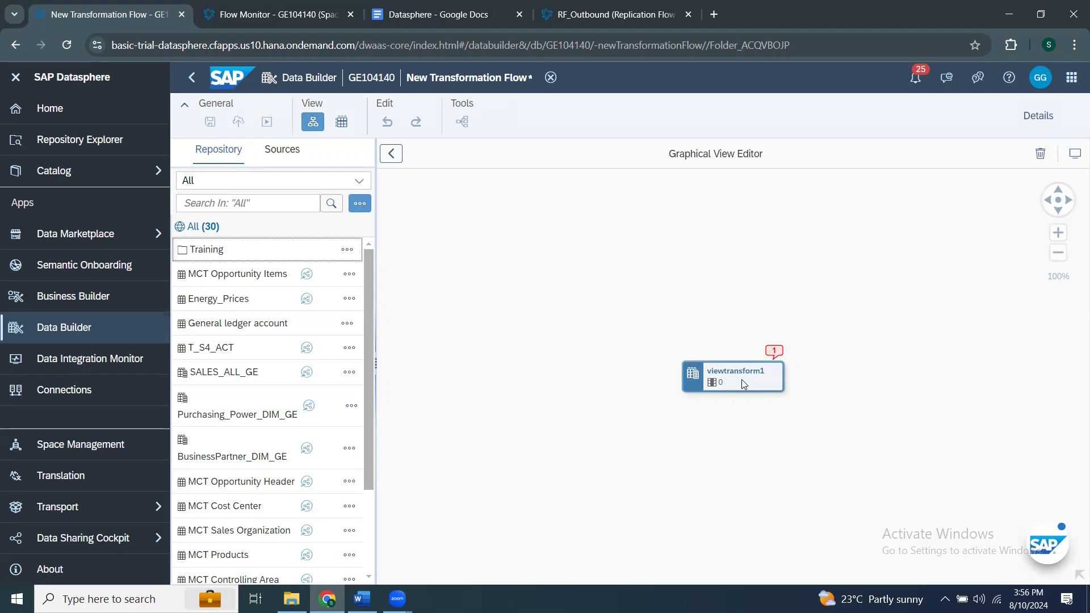
pyautogui.click(215, 262)
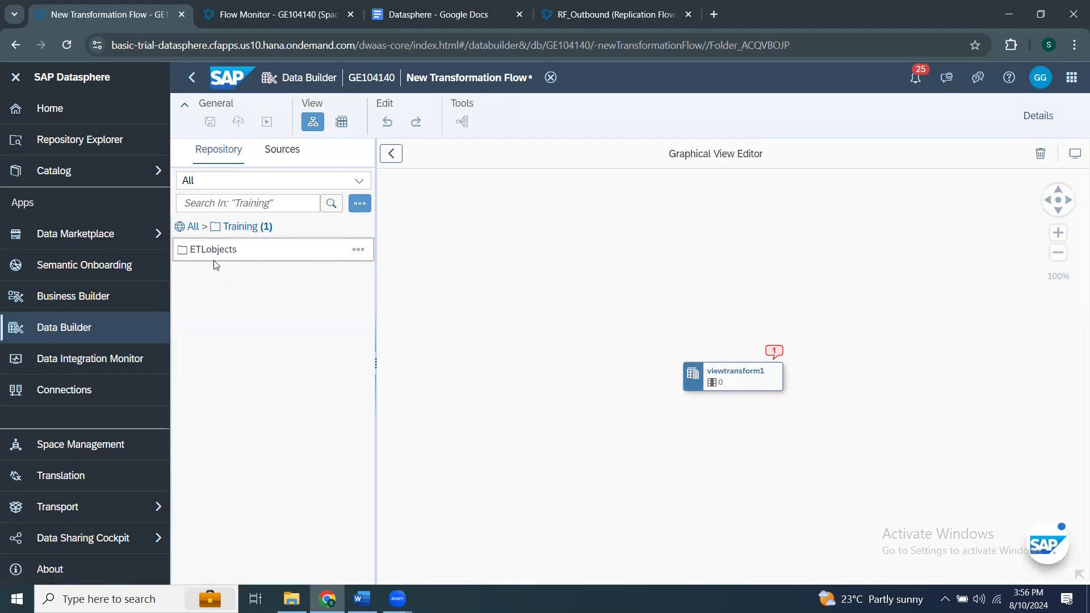
pyautogui.click(217, 253)
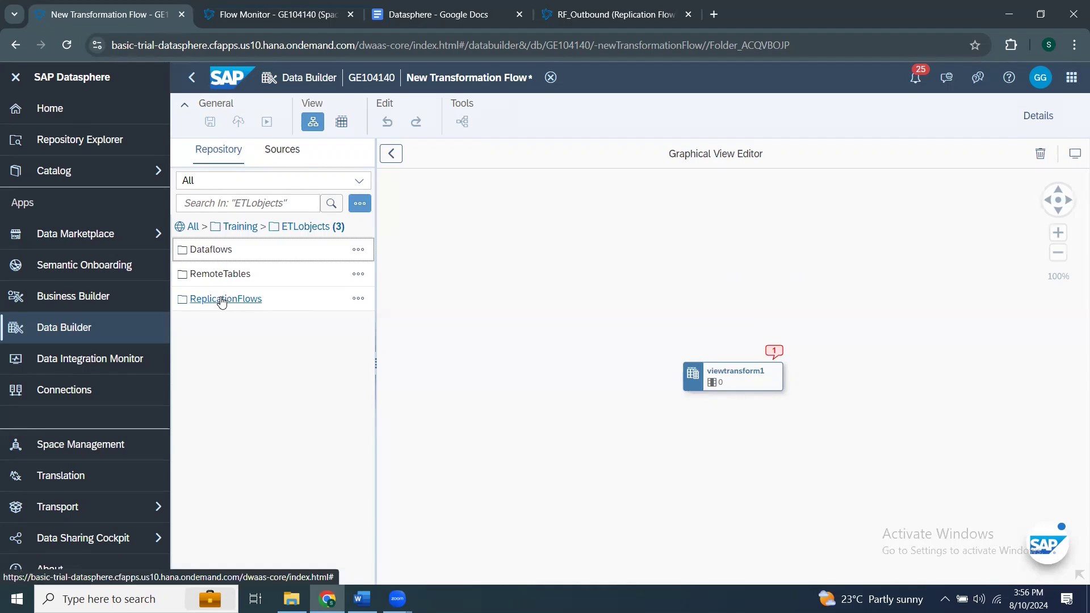
pyautogui.click(232, 276)
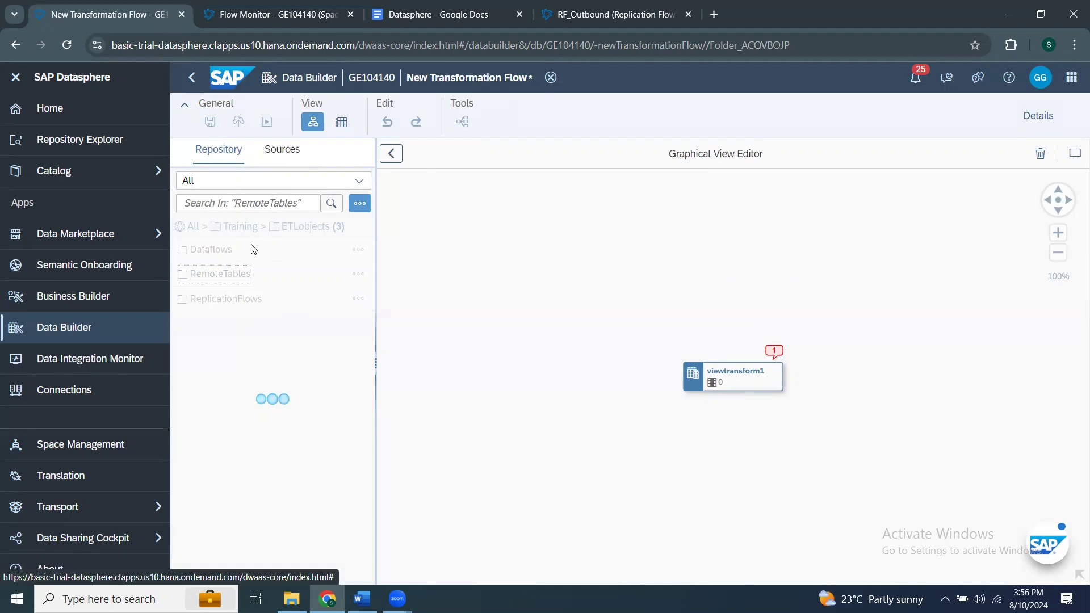
pyautogui.click(246, 275)
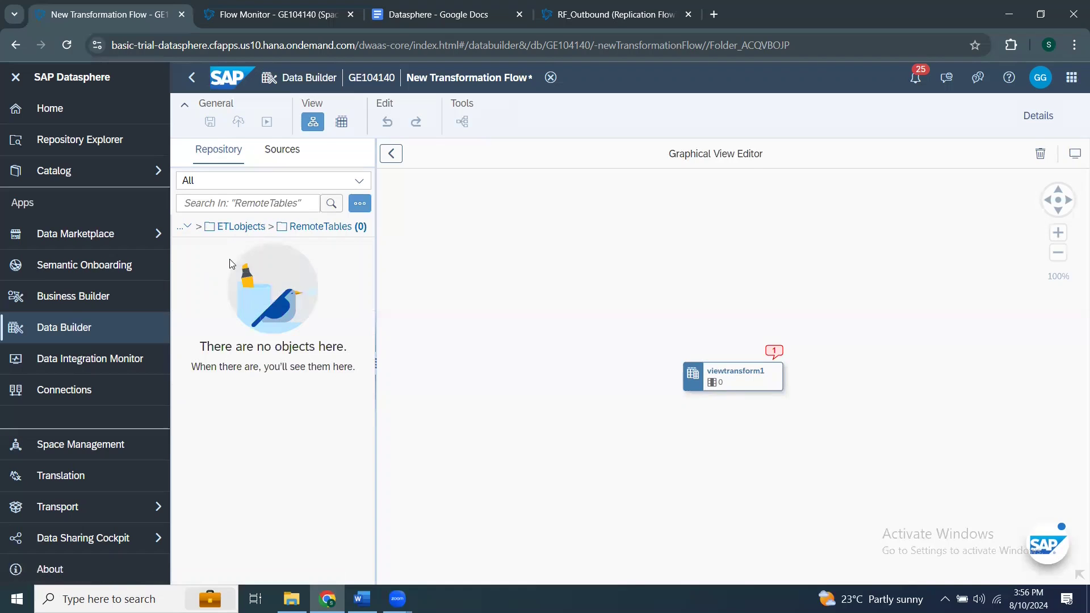
pyautogui.click(241, 226)
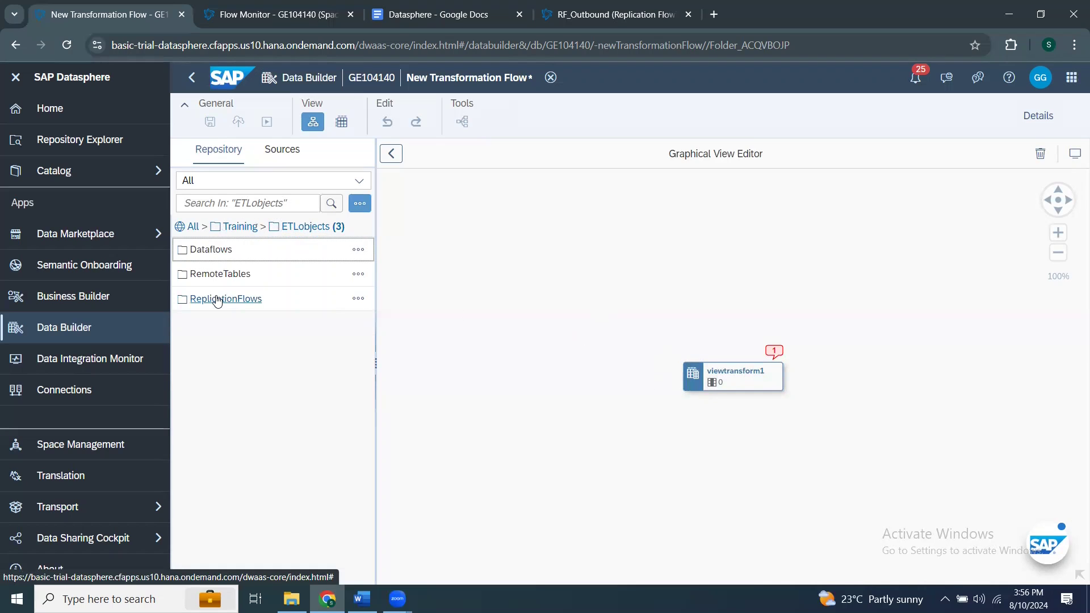
pyautogui.click(219, 301)
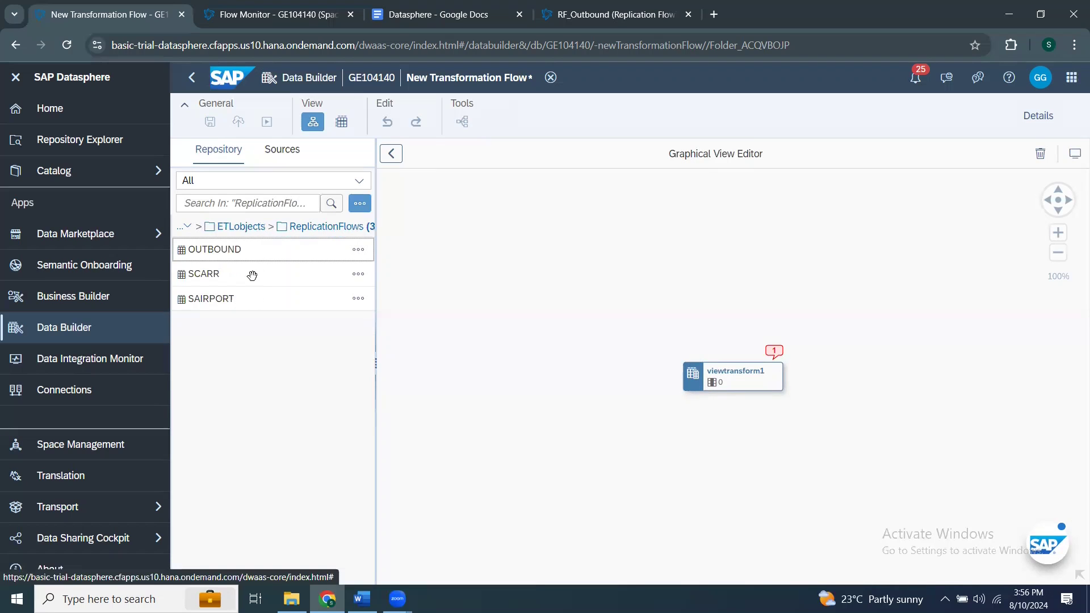
pyautogui.moveTo(295, 274); pyautogui.dragTo(726, 374)
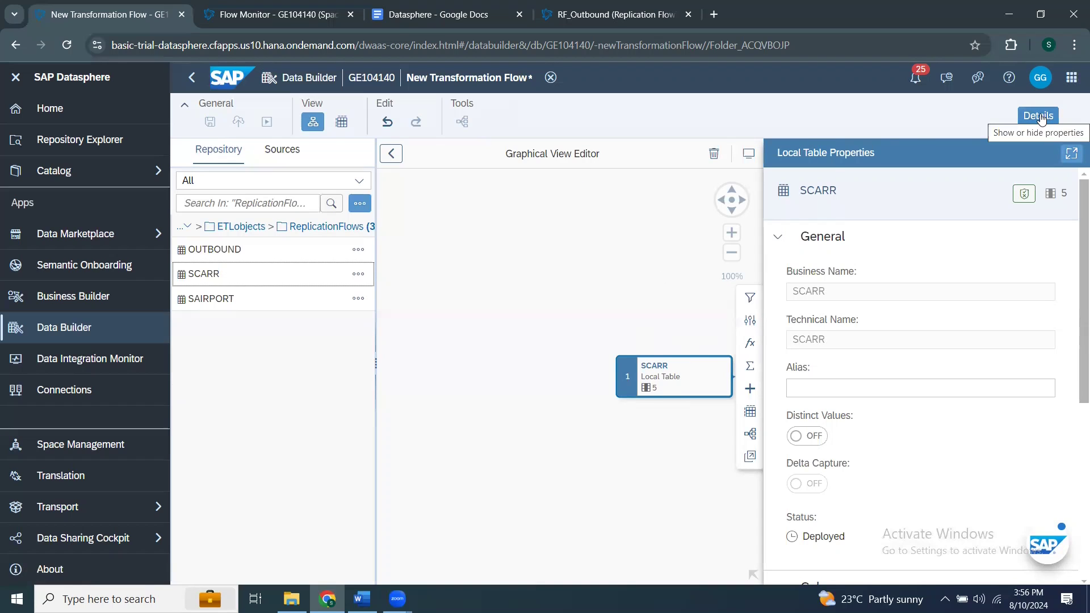
pyautogui.click(1040, 116)
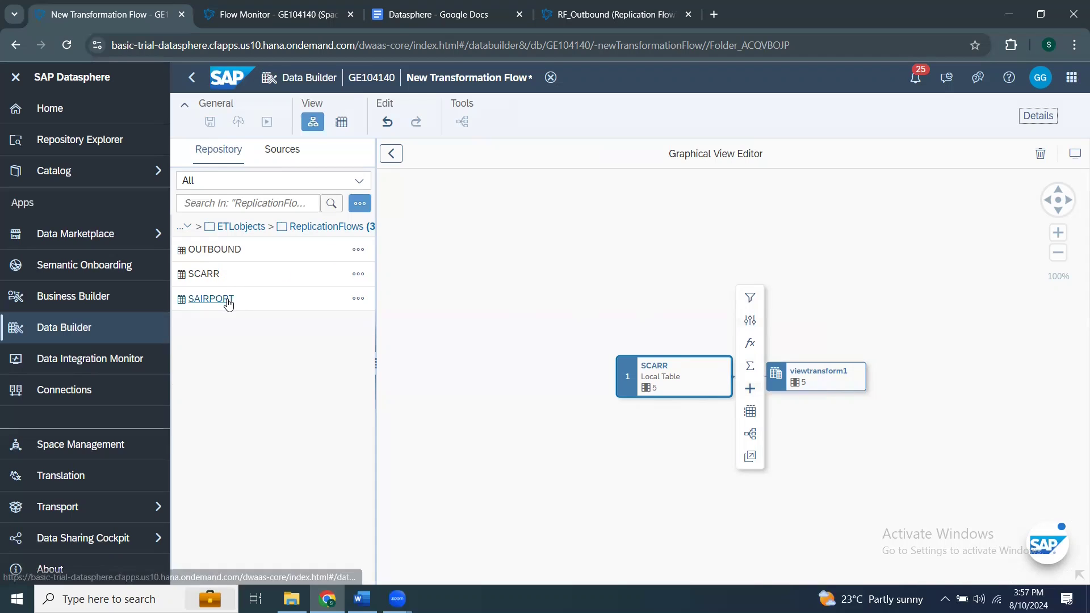
# Step: Add the SAIRPORT table to the graphical view as a join with SCARR
pyautogui.moveTo(260, 294); pyautogui.dragTo(662, 348)
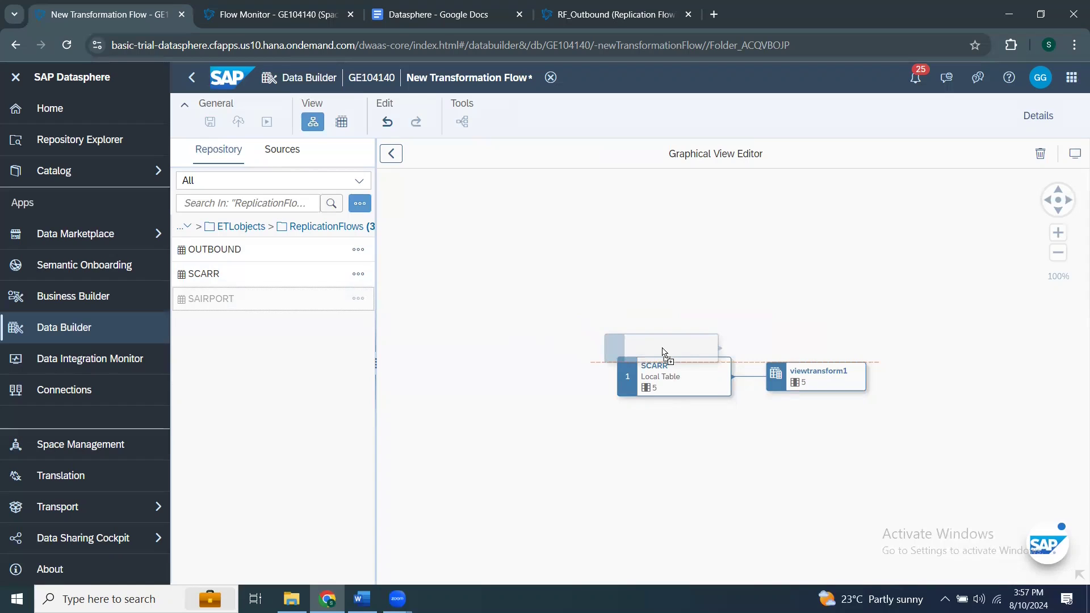
pyautogui.moveTo(661, 350); pyautogui.dragTo(676, 370)
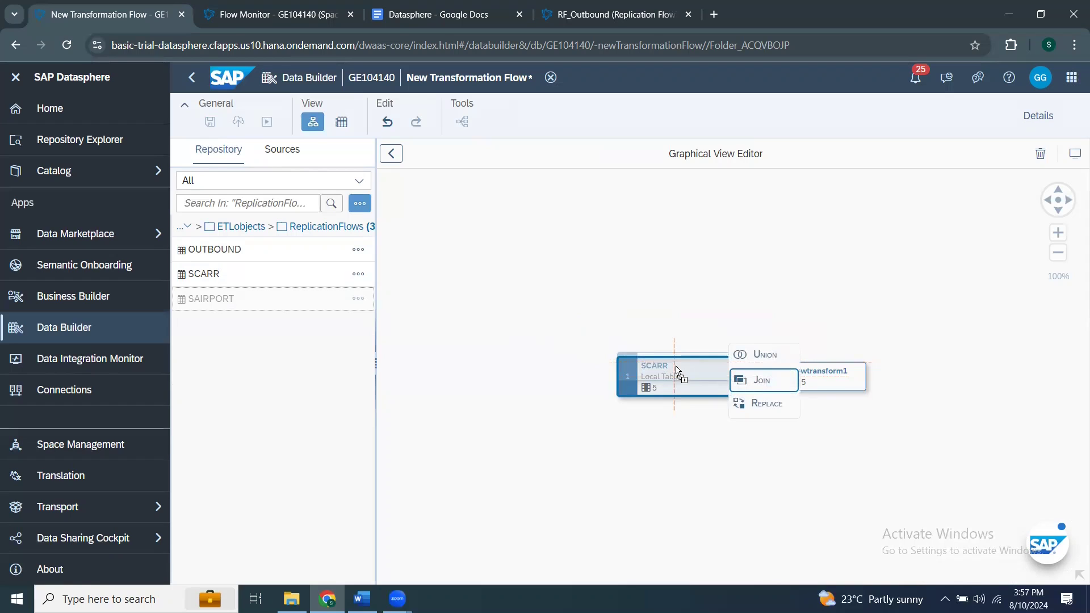
pyautogui.moveTo(677, 370); pyautogui.dragTo(753, 375)
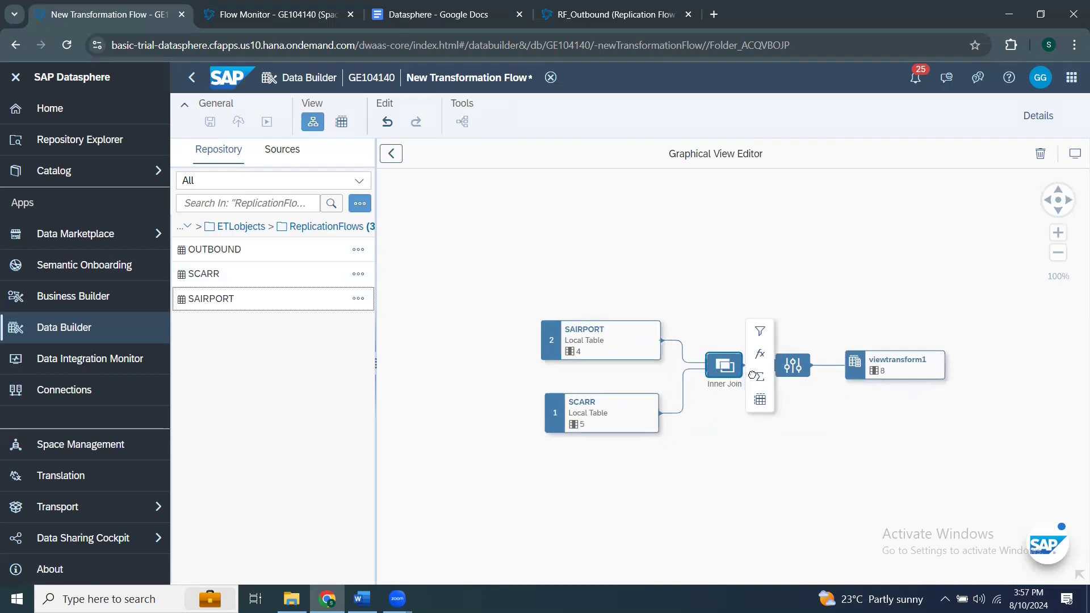
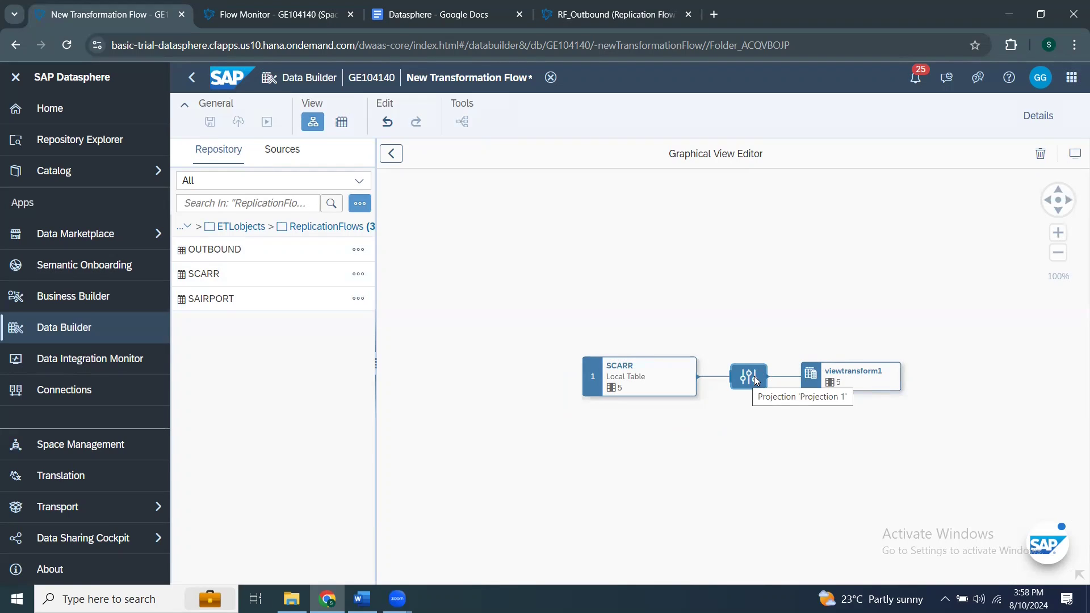
# Step: Review the projection, SCARR source and output columns of the graphical view, and return to the transformation flow to apply it
pyautogui.click(756, 380)
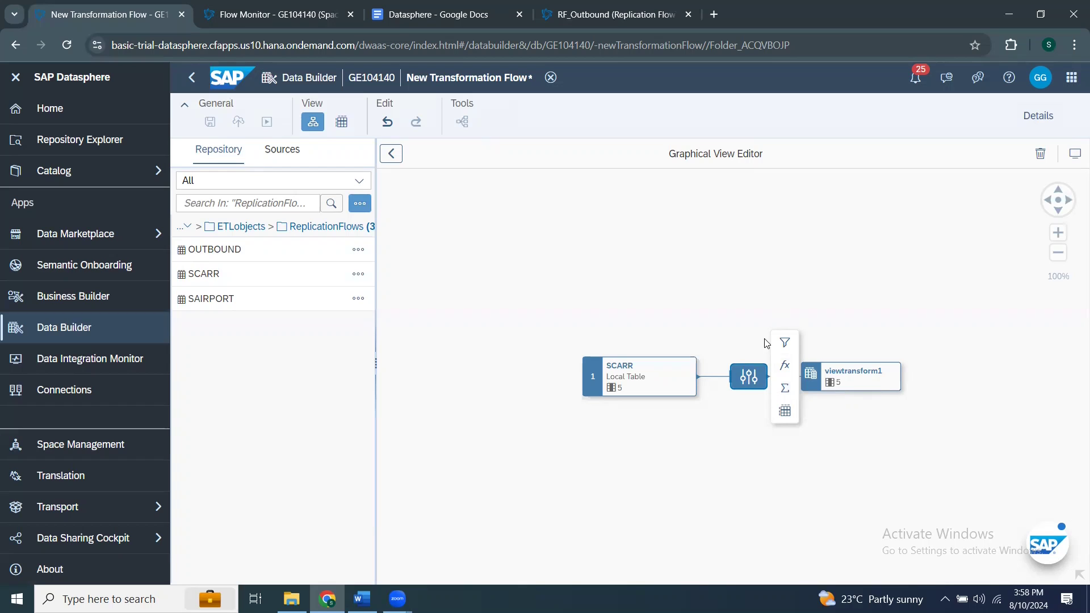
pyautogui.click(671, 380)
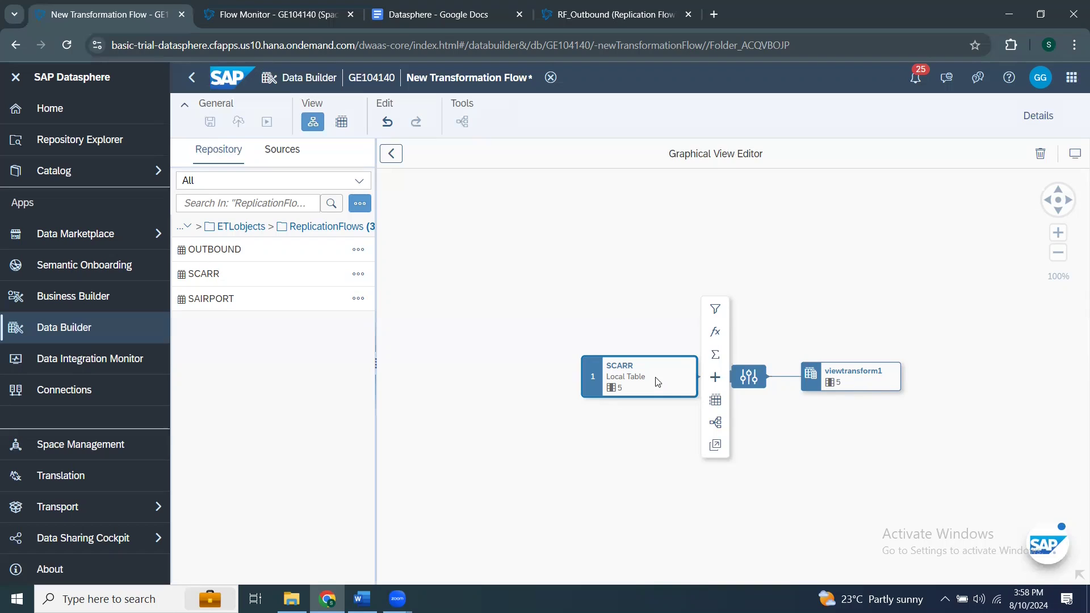
pyautogui.click(861, 374)
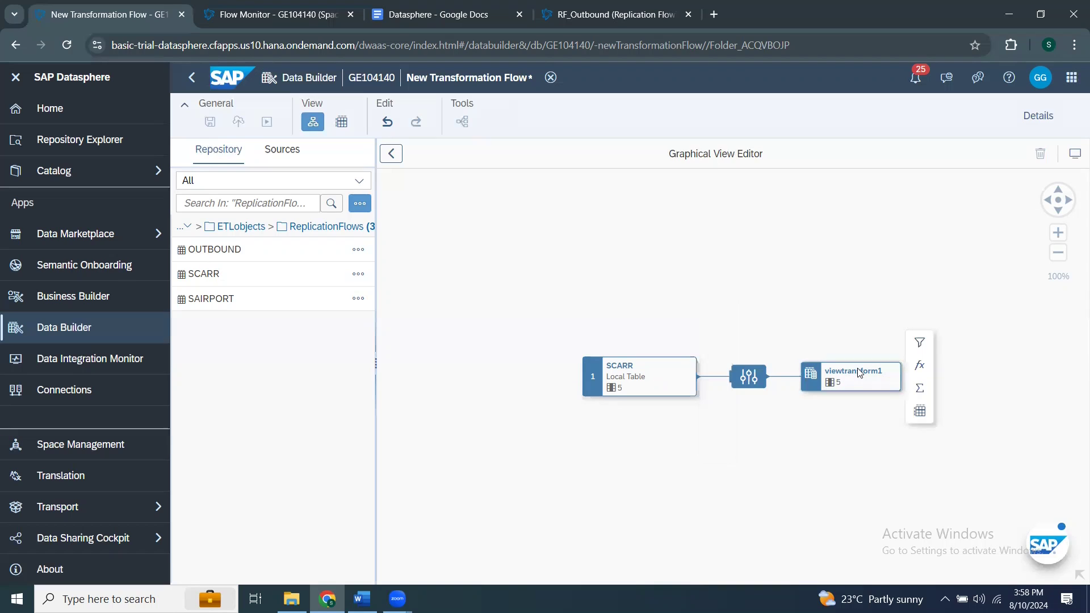
pyautogui.click(1038, 115)
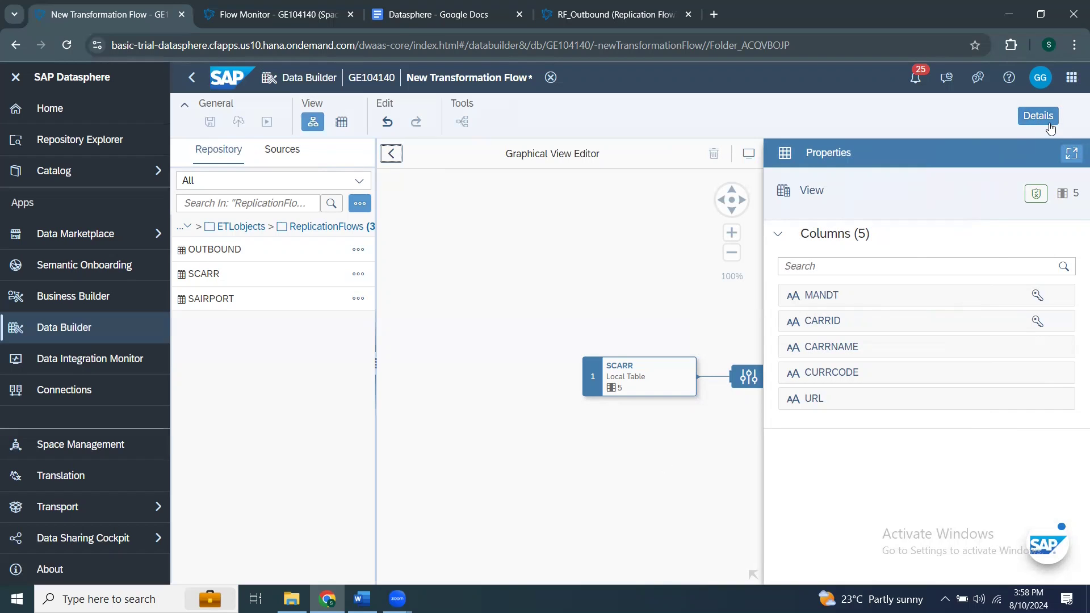
pyautogui.click(392, 154)
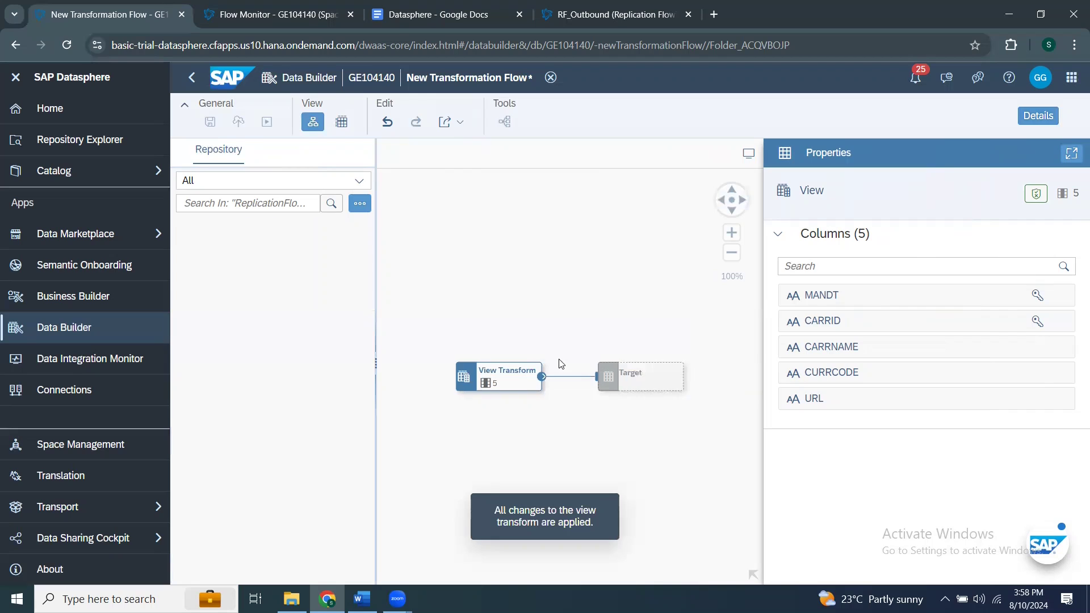
# Step: Review the View Transform node's properties and actions, and consult the Replicate or Federate Overview diagram in the Word document
pyautogui.click(483, 385)
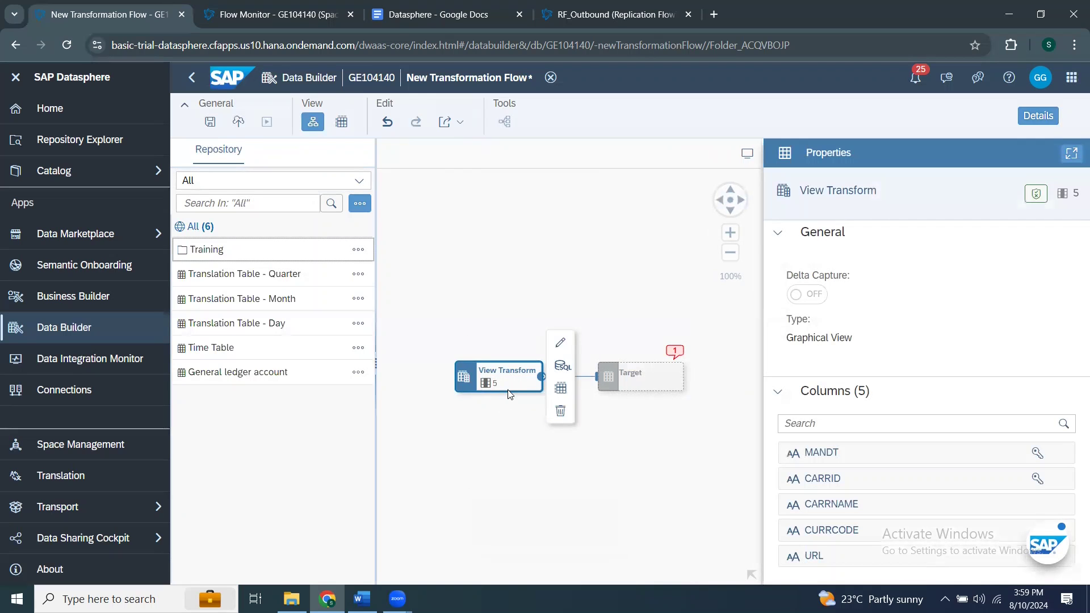
pyautogui.click(1037, 115)
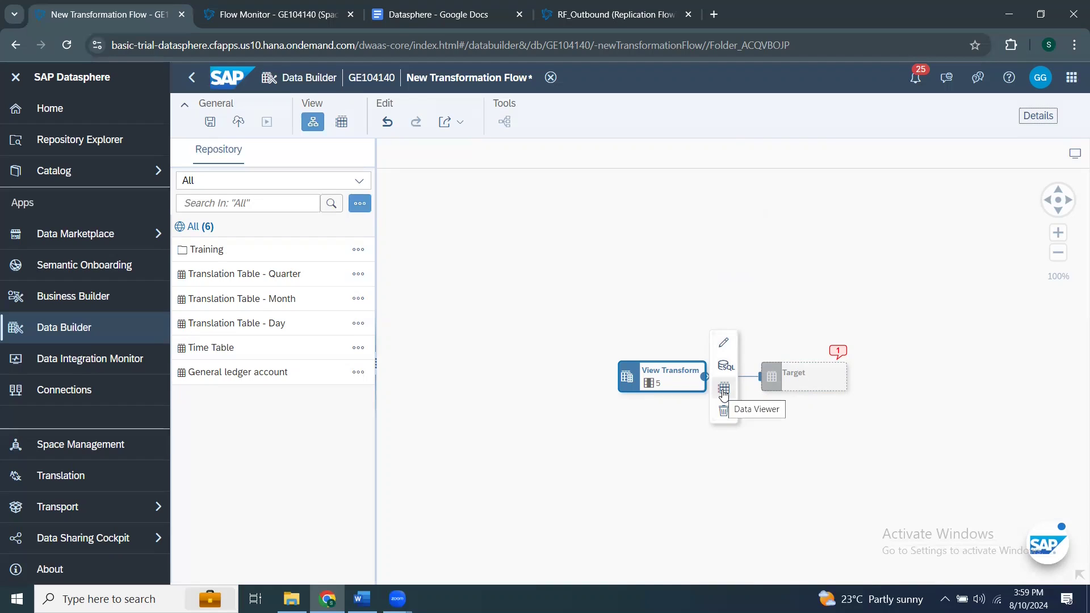
pyautogui.click(682, 289)
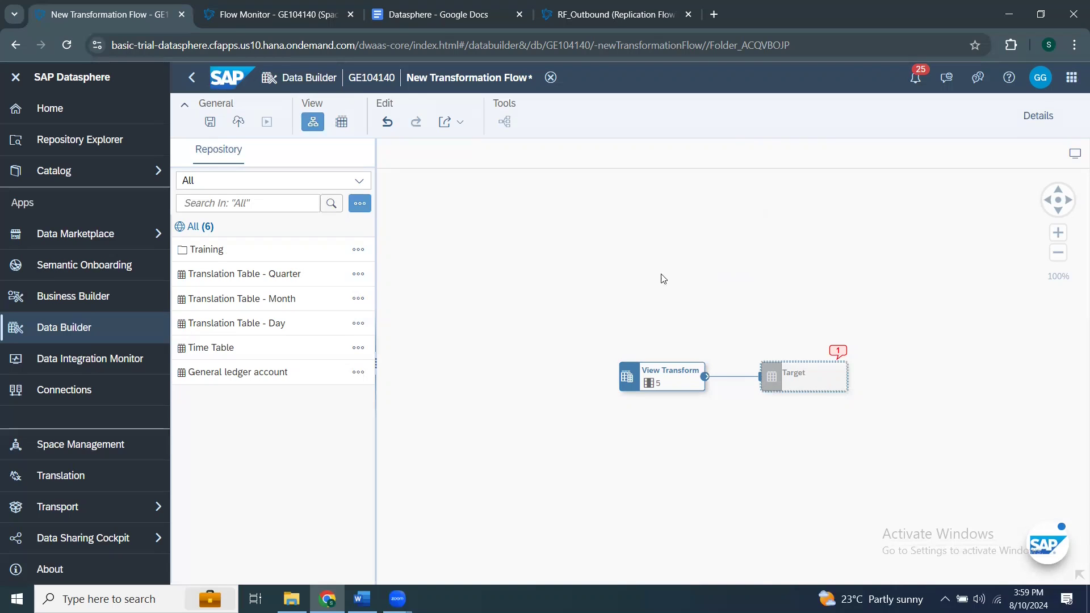
pyautogui.click(362, 599)
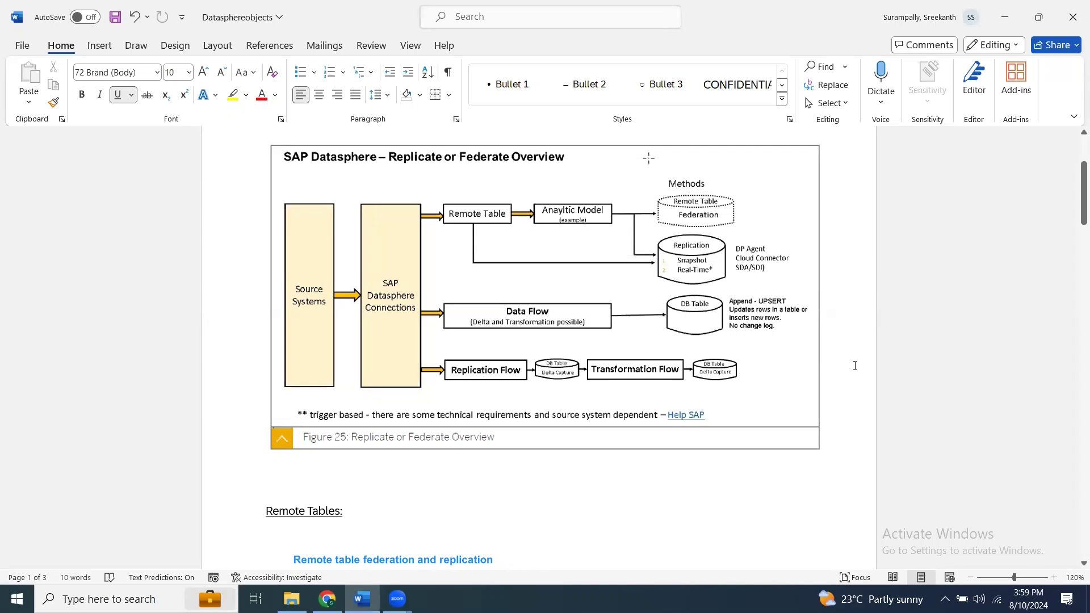
pyautogui.hotkey('alt', 'Tab')
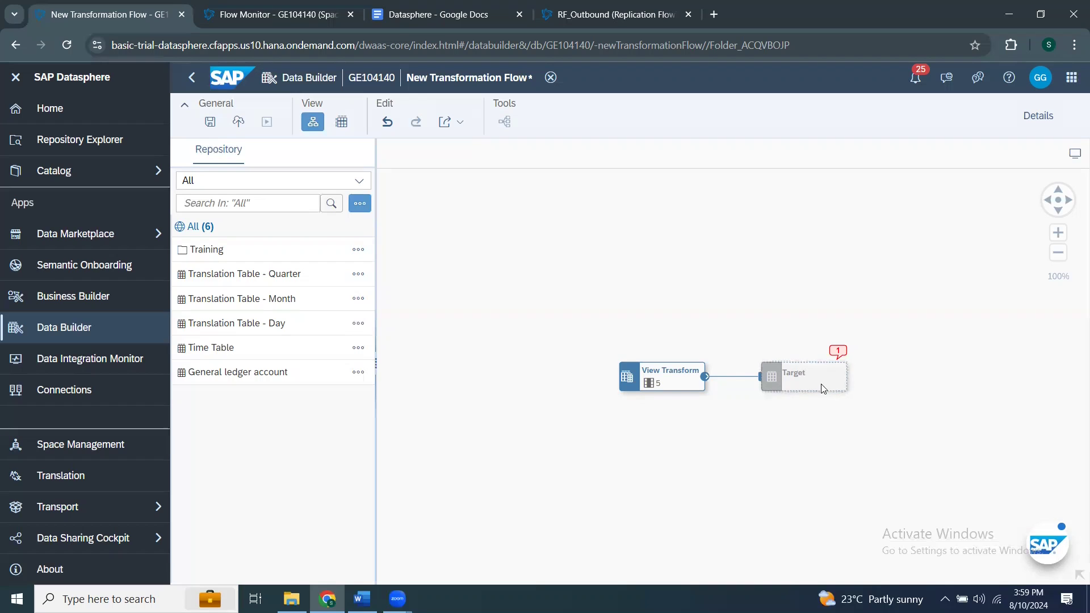
# Step: Create a new target table for the transformation flow and set its business name to SCARR_TARGET
pyautogui.click(828, 375)
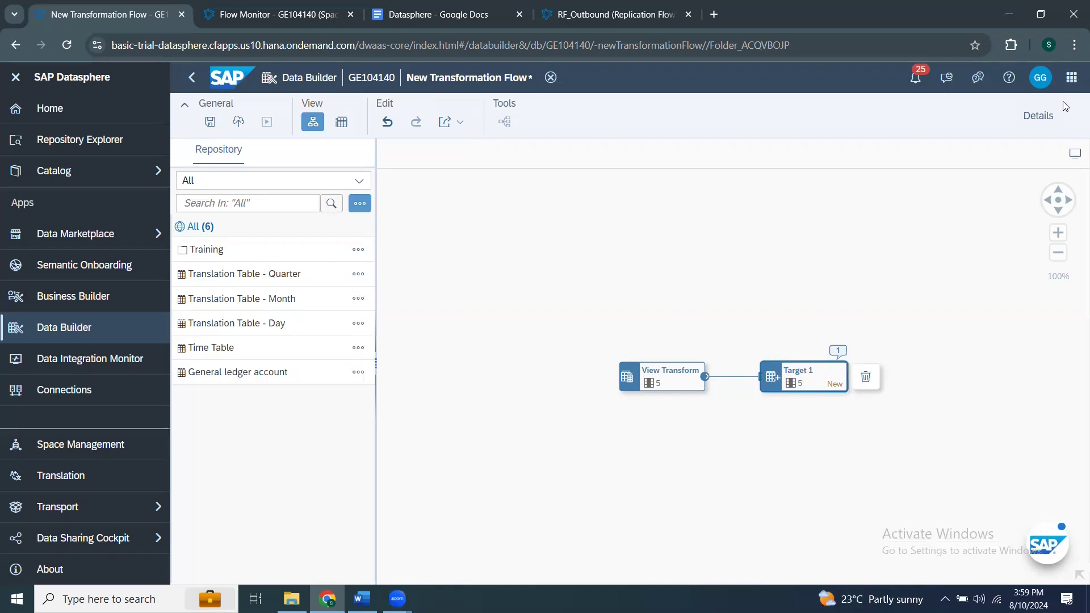
pyautogui.click(1038, 115)
pyautogui.moveTo(878, 294); pyautogui.dragTo(636, 277)
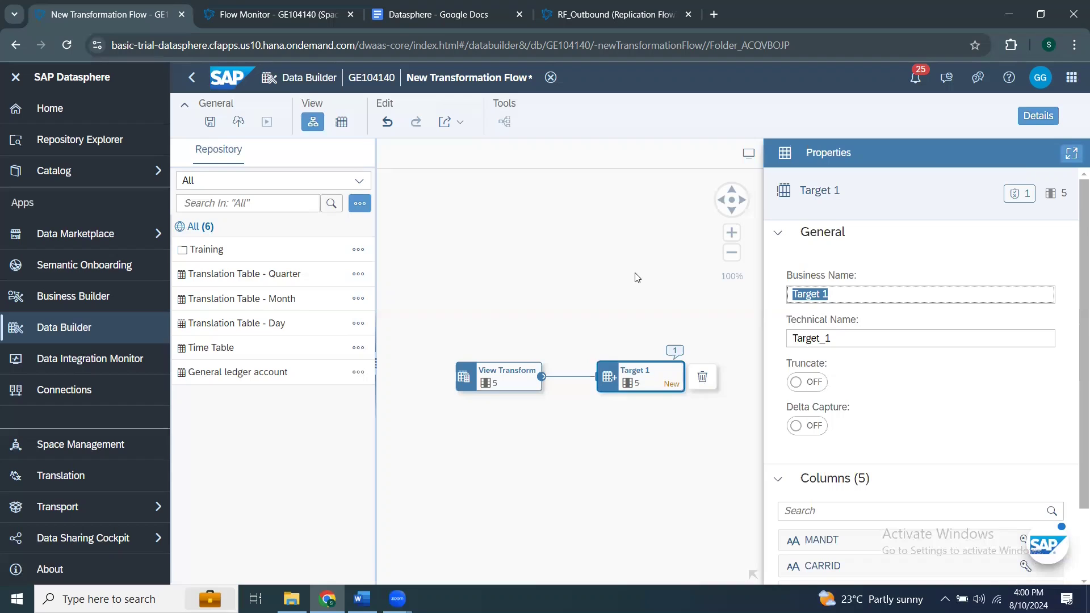
pyautogui.write('S')
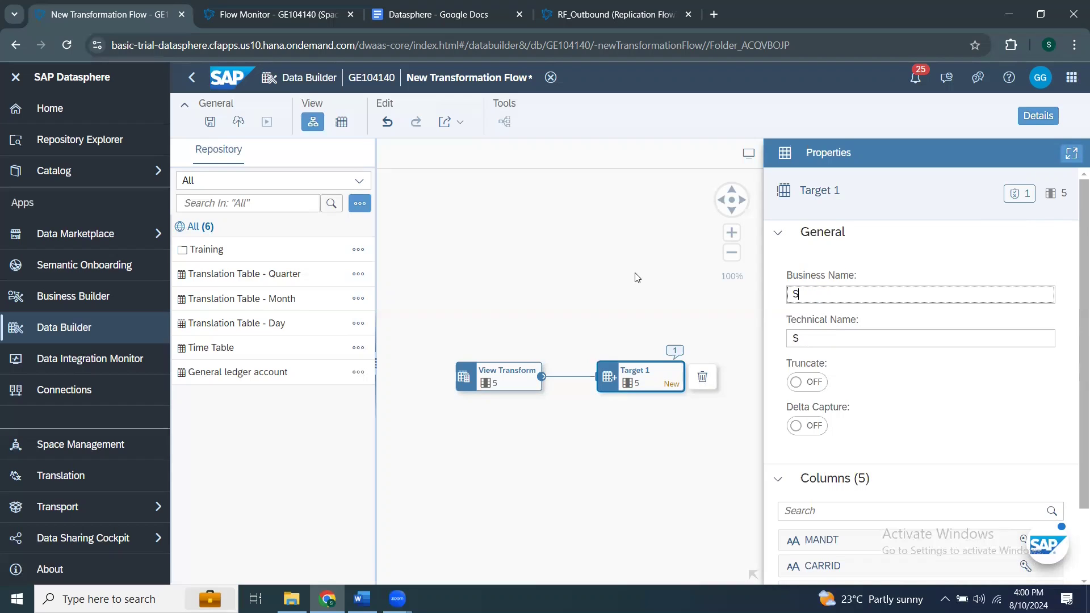
pyautogui.write('ARR_')
pyautogui.press('Home')
pyautogui.write('S')
pyautogui.press('End')
pyautogui.write('TARGET')
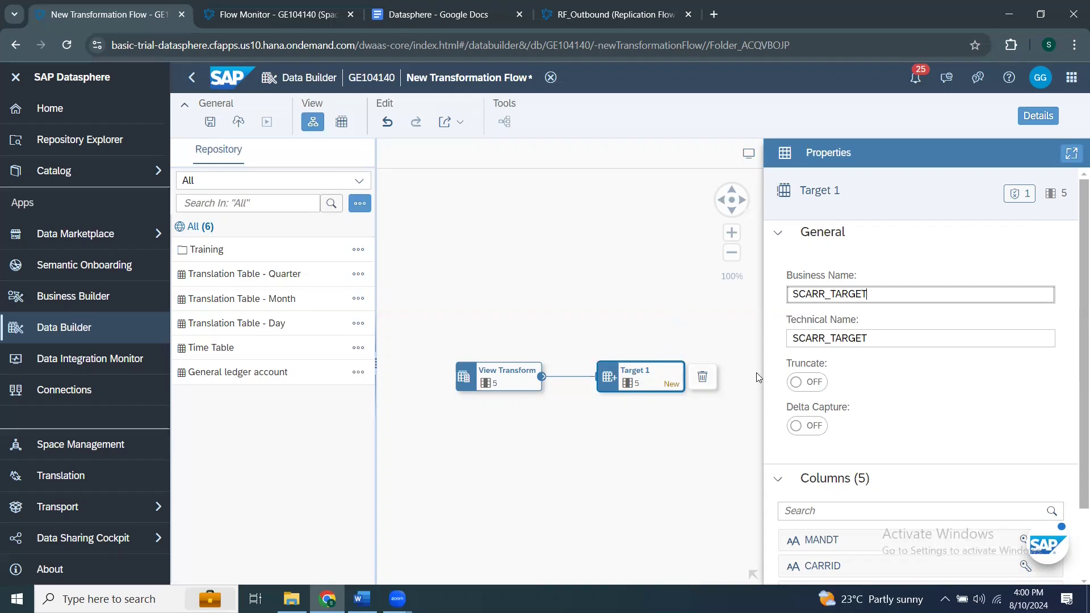
# Step: Enable Truncate for the SCARR_TARGET table and hide its properties
pyautogui.click(820, 383)
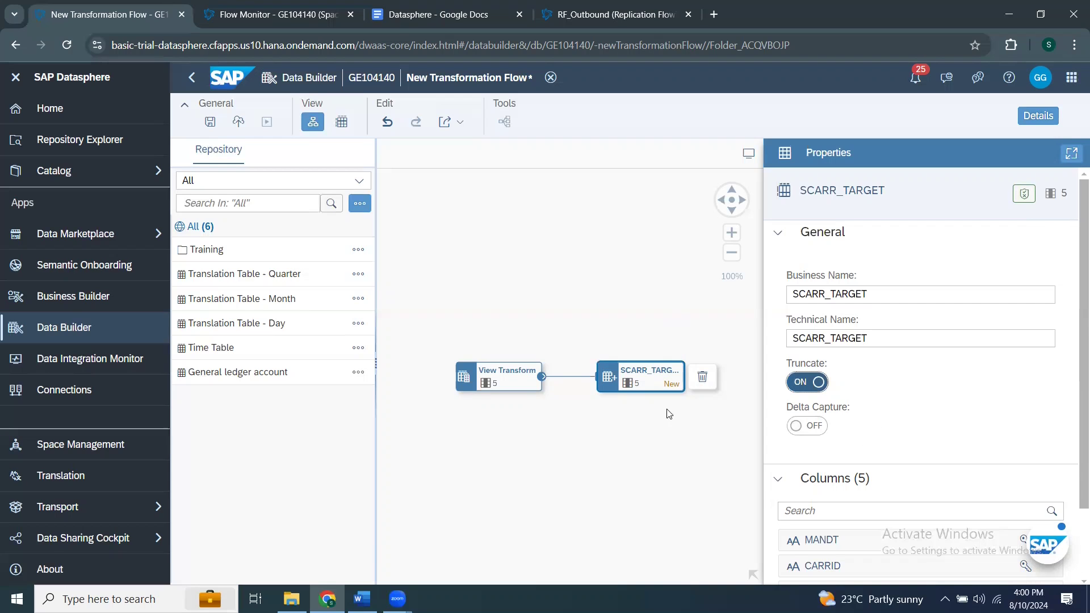
pyautogui.scroll(-1, 910, 462)
pyautogui.scroll(1, 916, 455)
pyautogui.click(1038, 116)
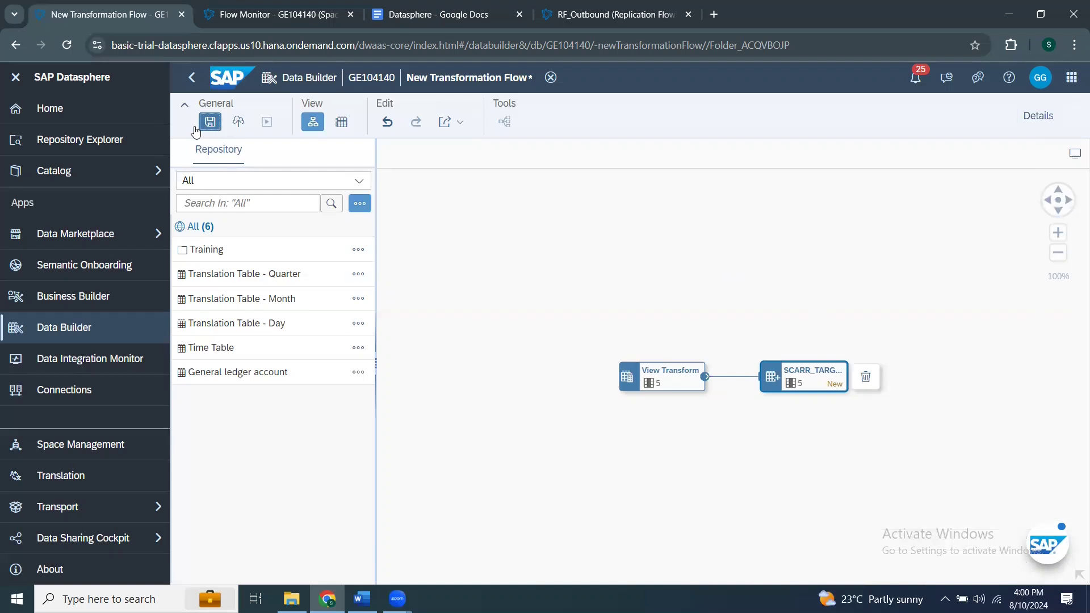
# Step: Save the transformation flow in the ReplicationFlows folder with the business name TF_SCARR
pyautogui.click(209, 121)
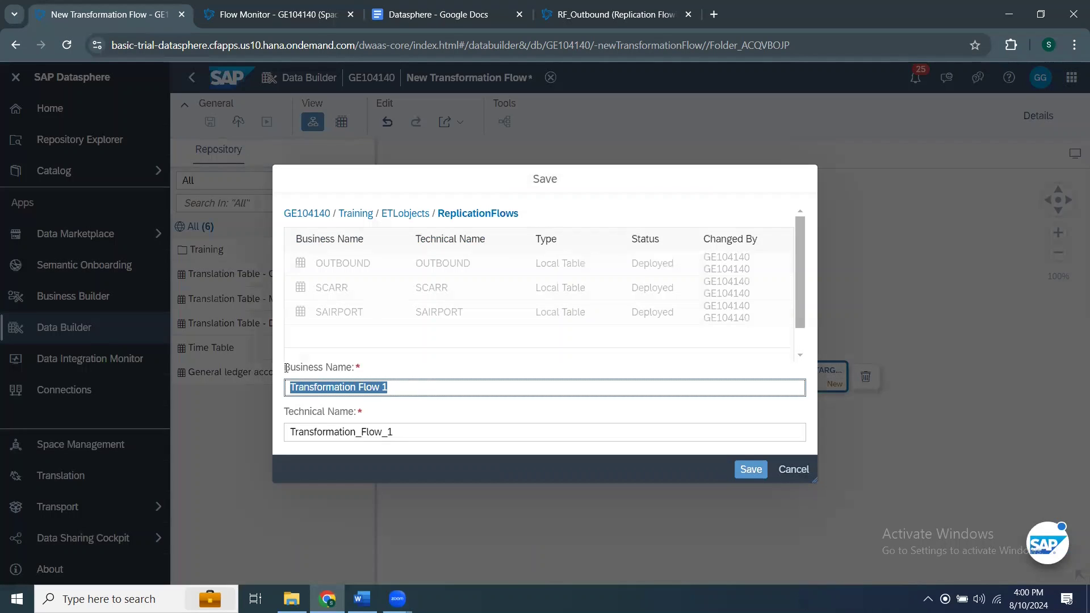
pyautogui.write('TF')
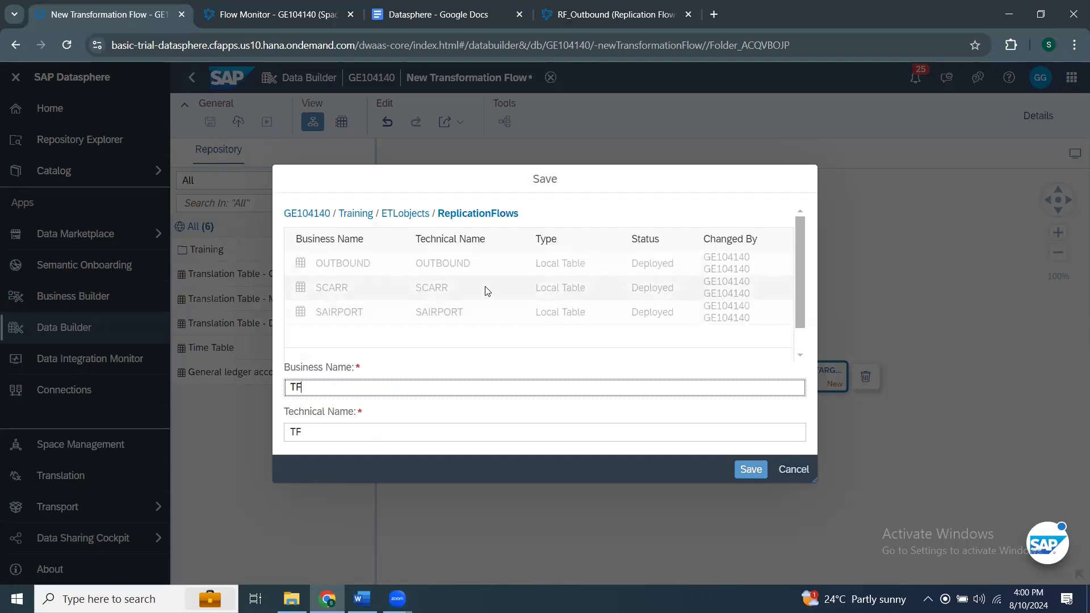
pyautogui.write('_ReplicationFlow')
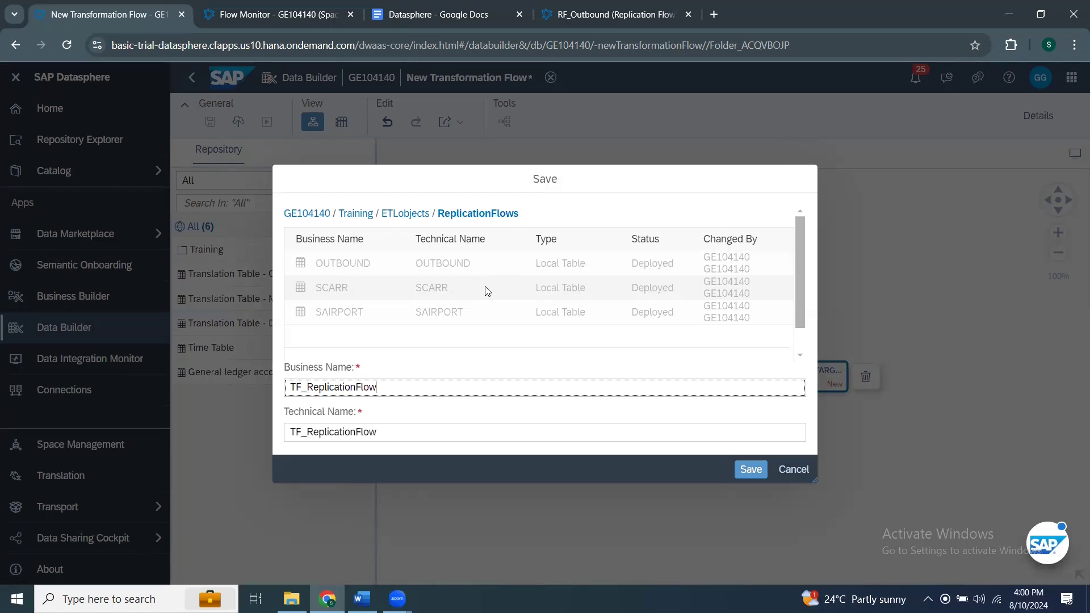
pyautogui.press('Tab')
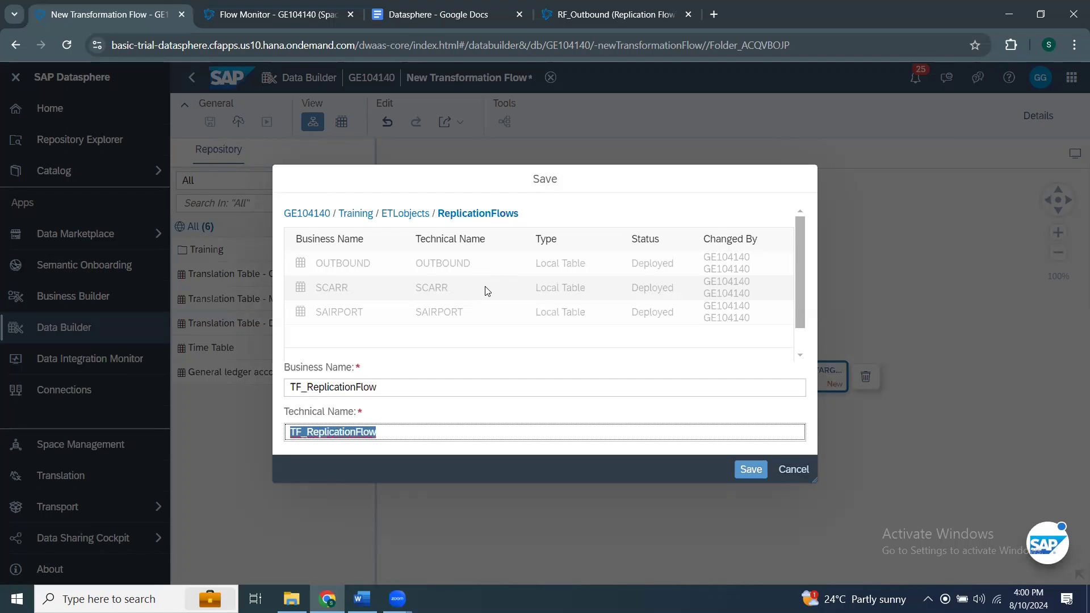
pyautogui.moveTo(310, 387); pyautogui.dragTo(406, 390)
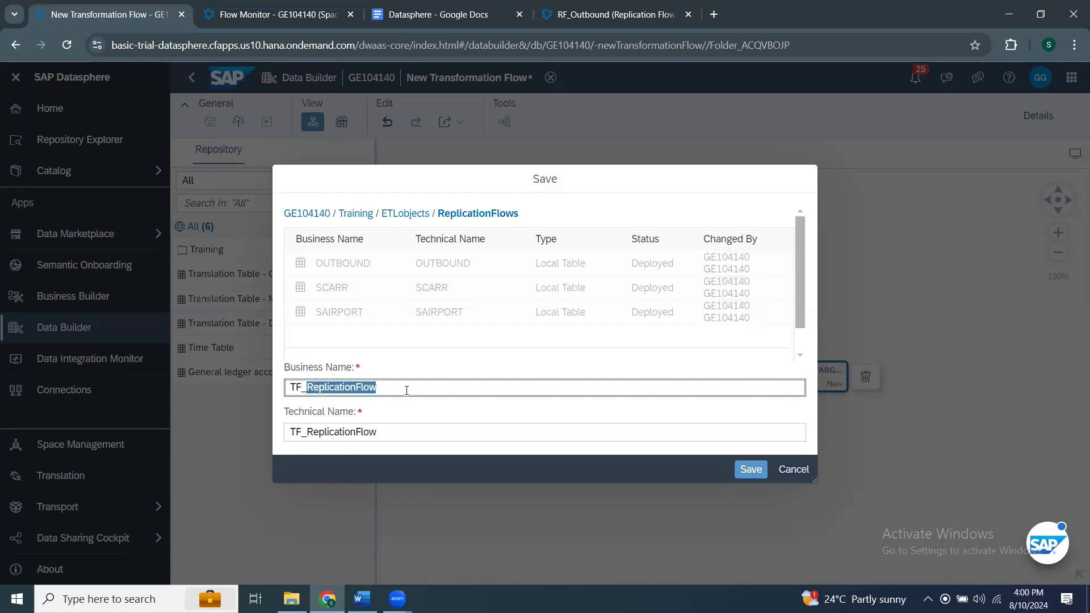
pyautogui.write('SF')
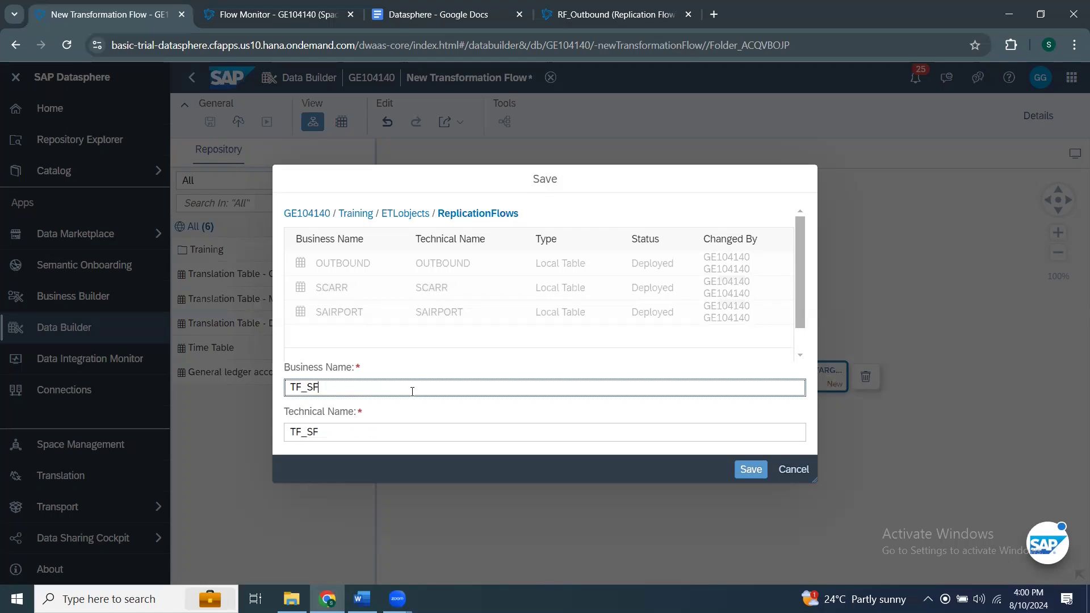
pyautogui.write('CARR')
pyautogui.click(746, 469)
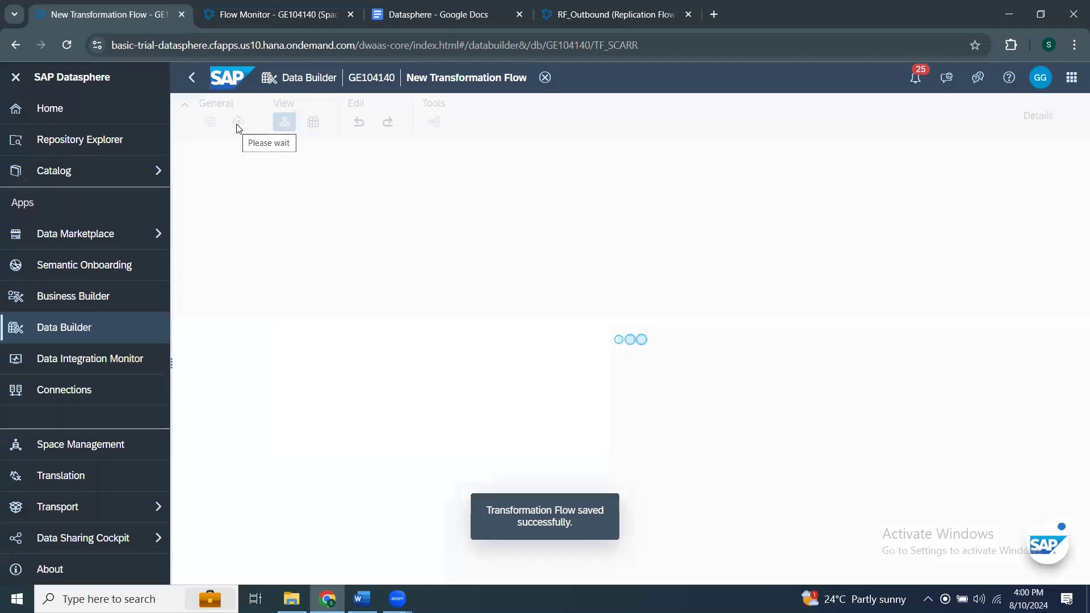
# Step: Deploy the TF_SCARR transformation flow and return to the ReplicationFlows folder's object list
pyautogui.click(238, 128)
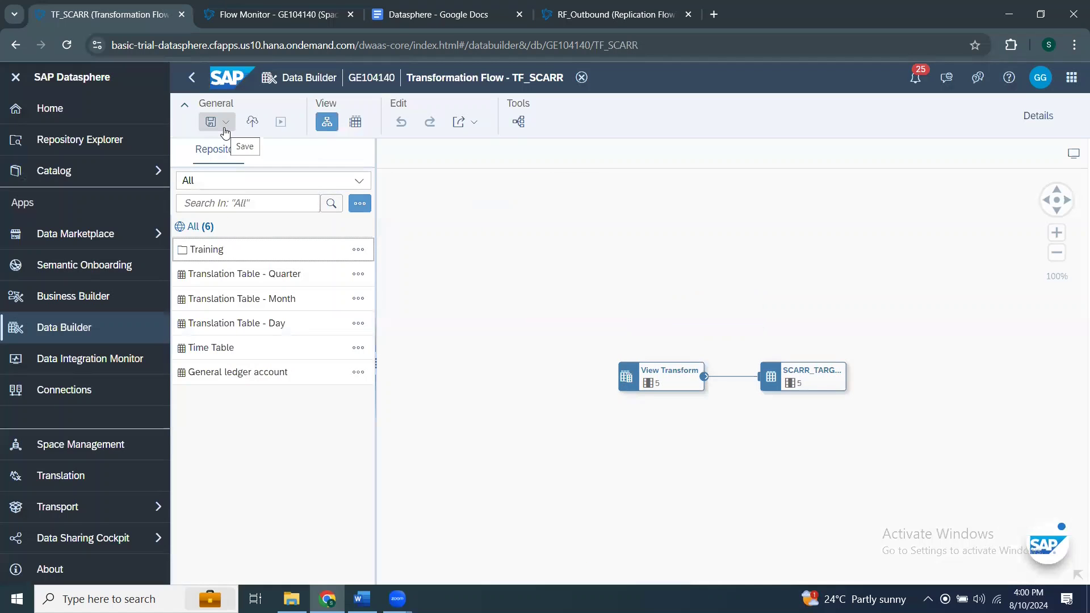
pyautogui.click(251, 123)
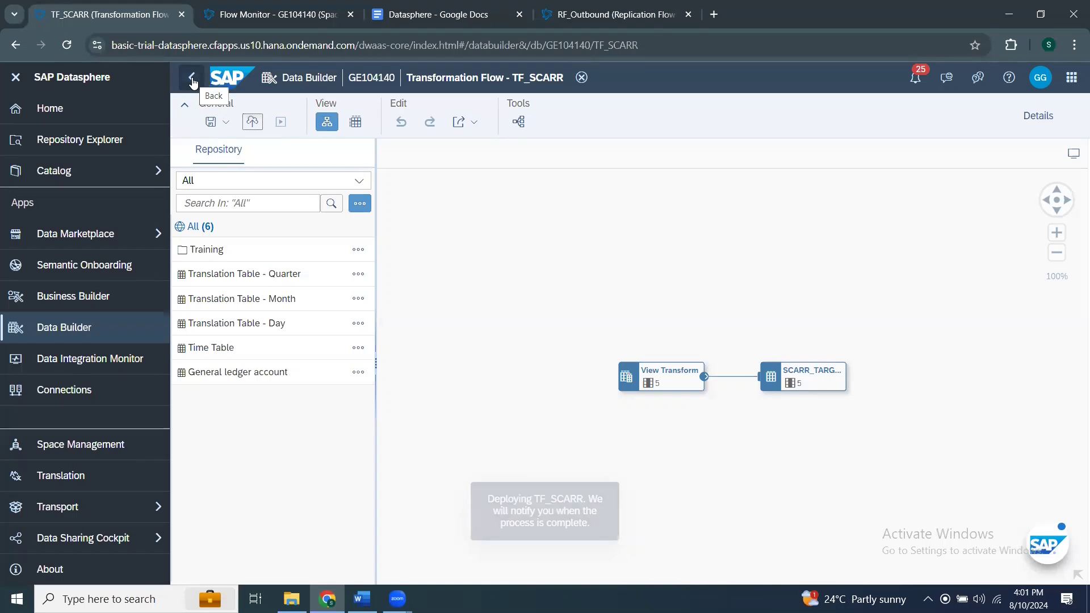
pyautogui.click(193, 80)
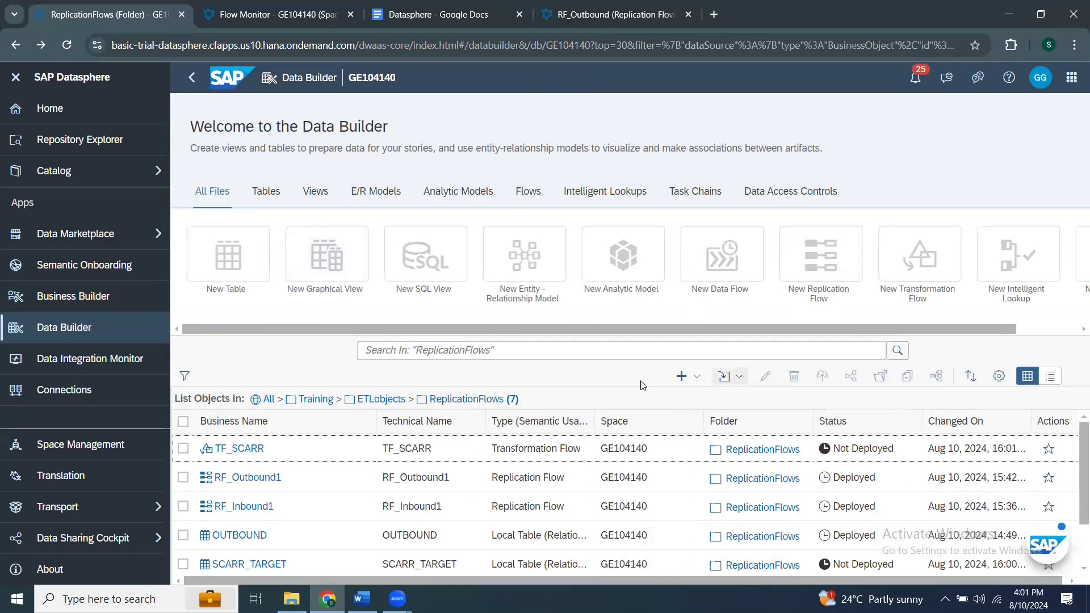
# Step: Create another transformation flow in the ReplicationFlows folder and open its View Transform in the SQL View Editor
pyautogui.click(681, 376)
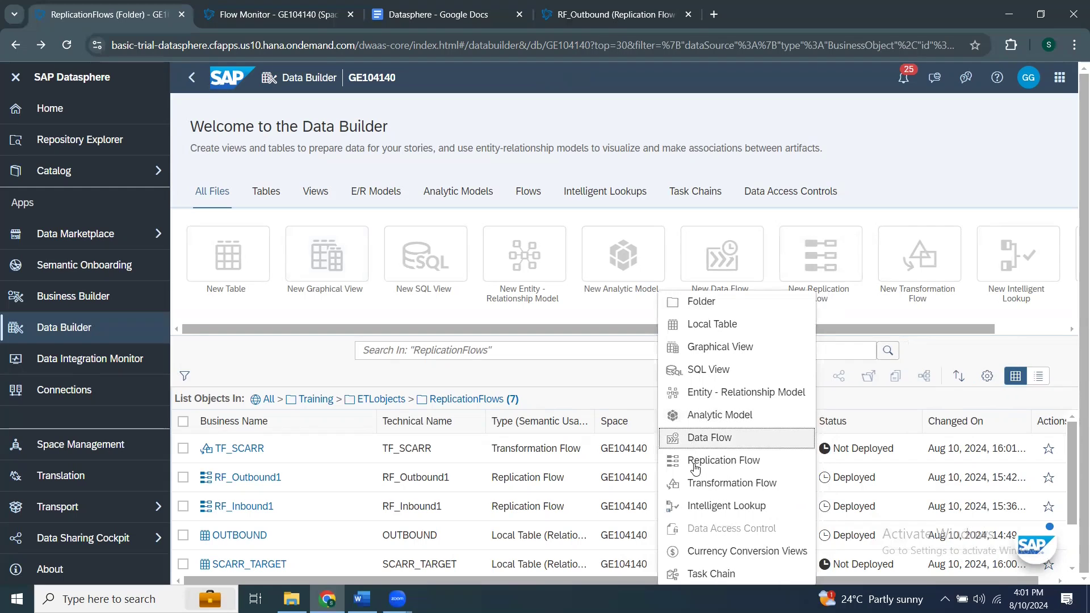
pyautogui.click(690, 483)
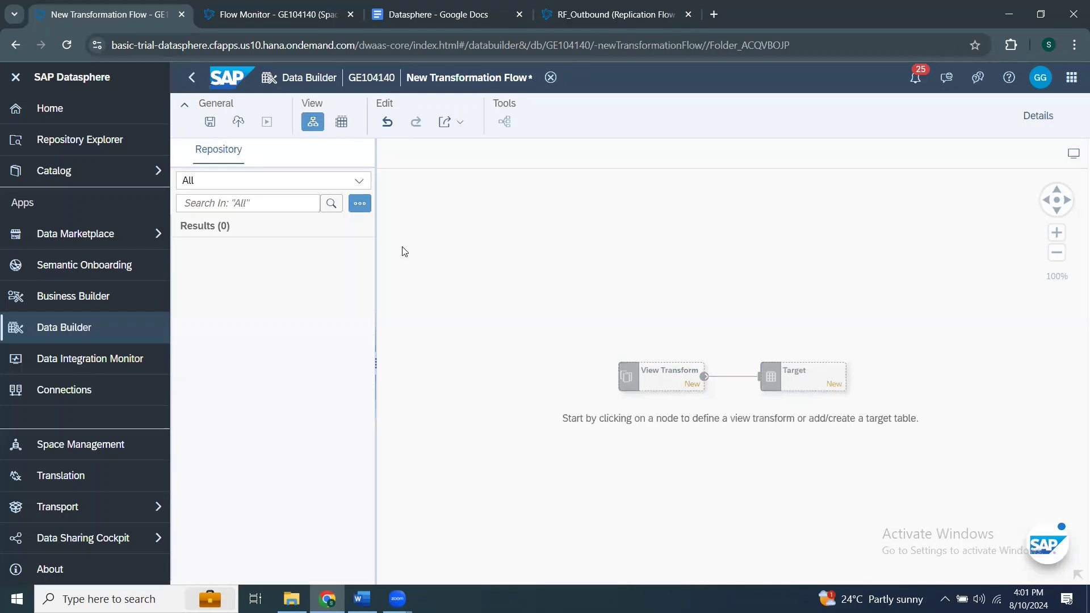
pyautogui.click(670, 381)
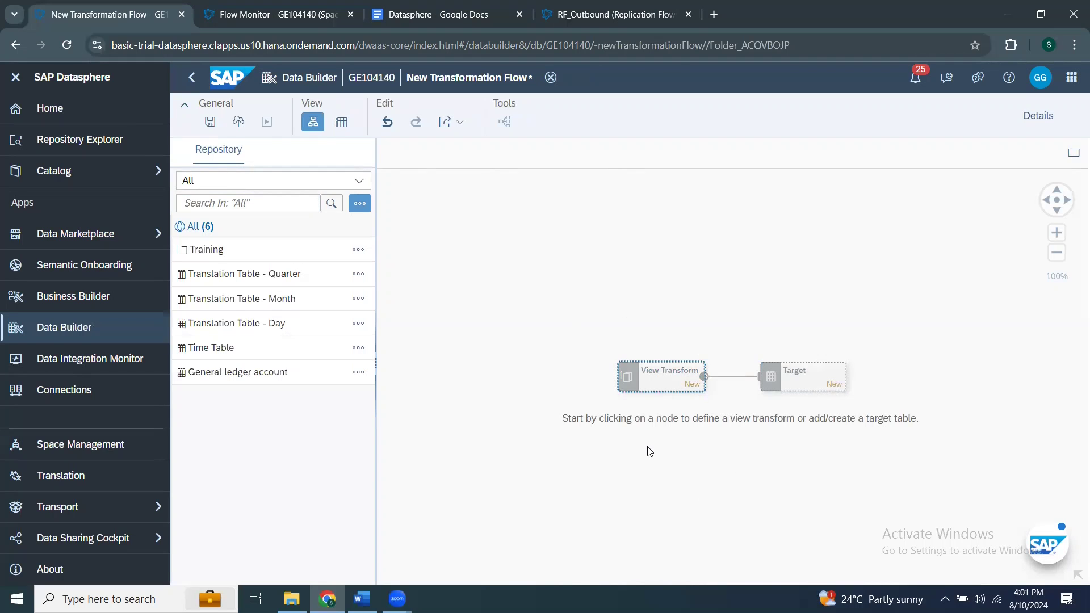
pyautogui.doubleClick(689, 377)
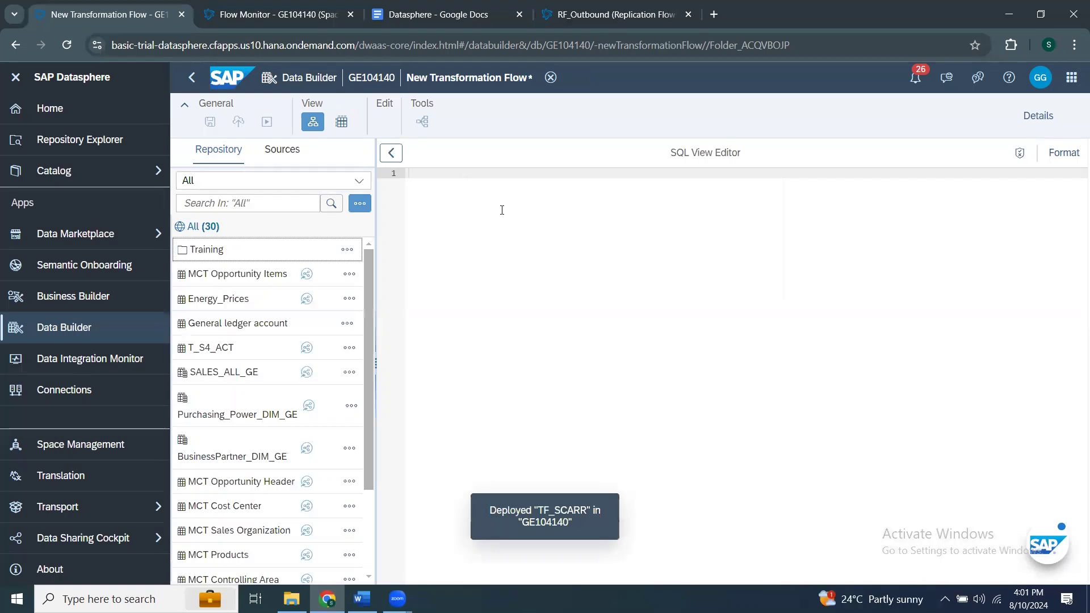
# Step: Write a SELECT * FROM query on the SAIRPORT table from the ReplicationFlows folder and apply it to the view transform
pyautogui.click(220, 250)
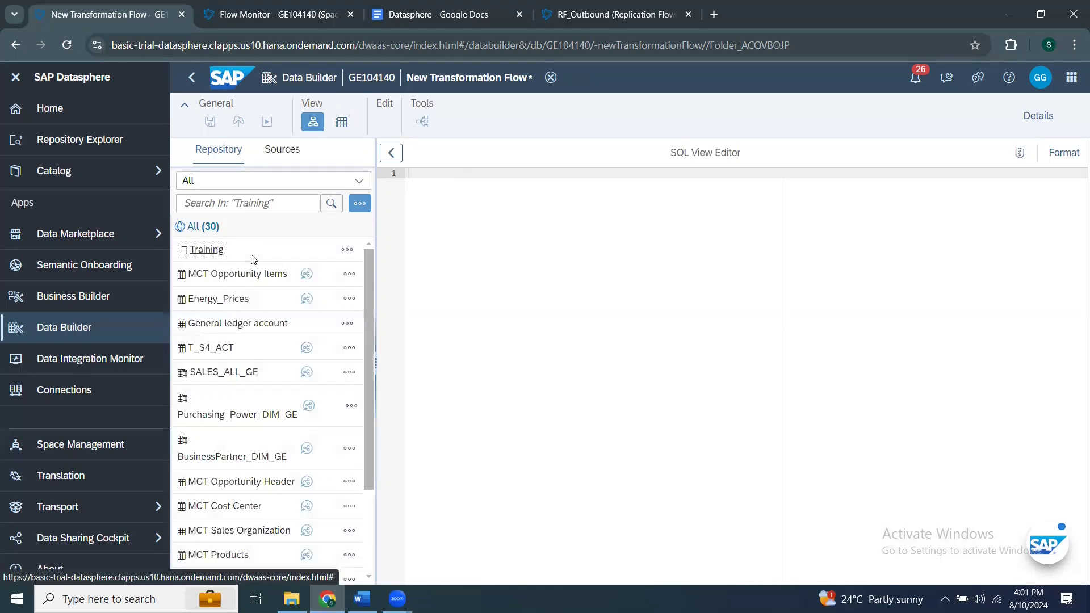
pyautogui.click(459, 191)
pyautogui.write('se')
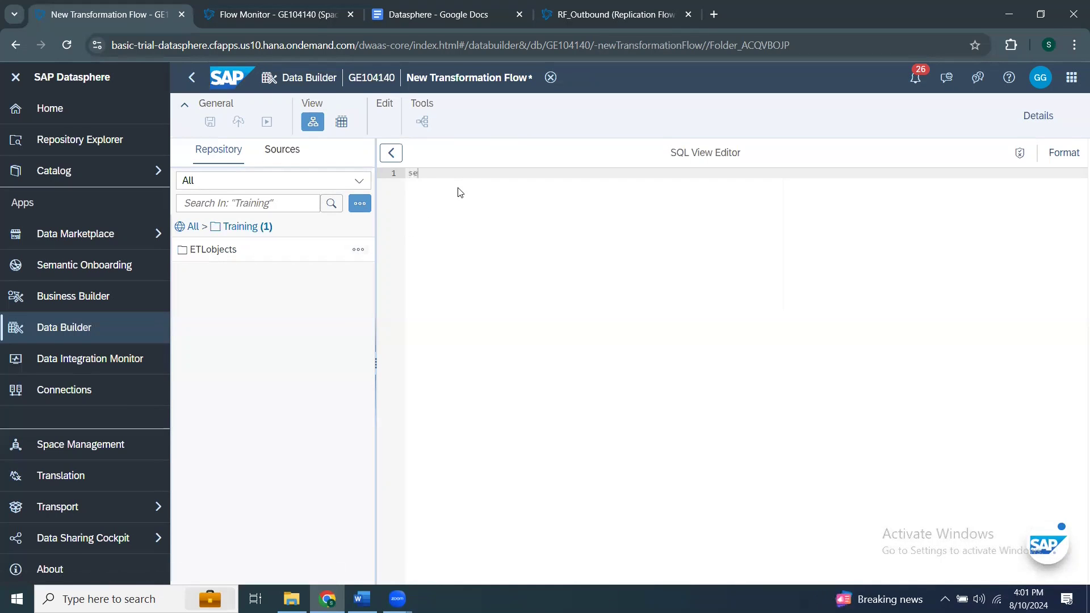
pyautogui.write('lec')
pyautogui.press('BackSpace')
pyautogui.click(210, 252)
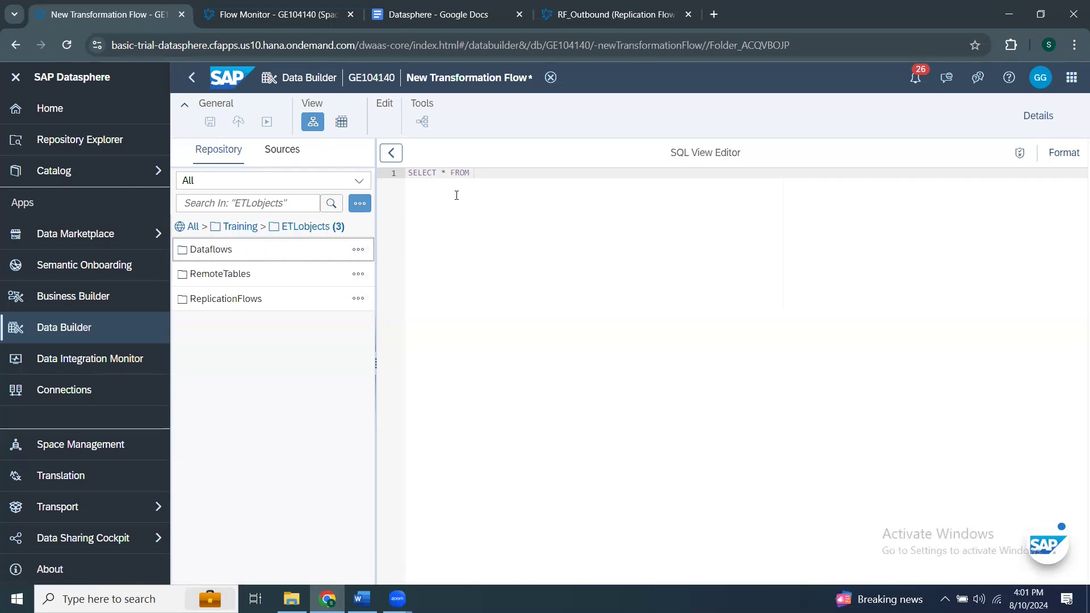
pyautogui.click(219, 253)
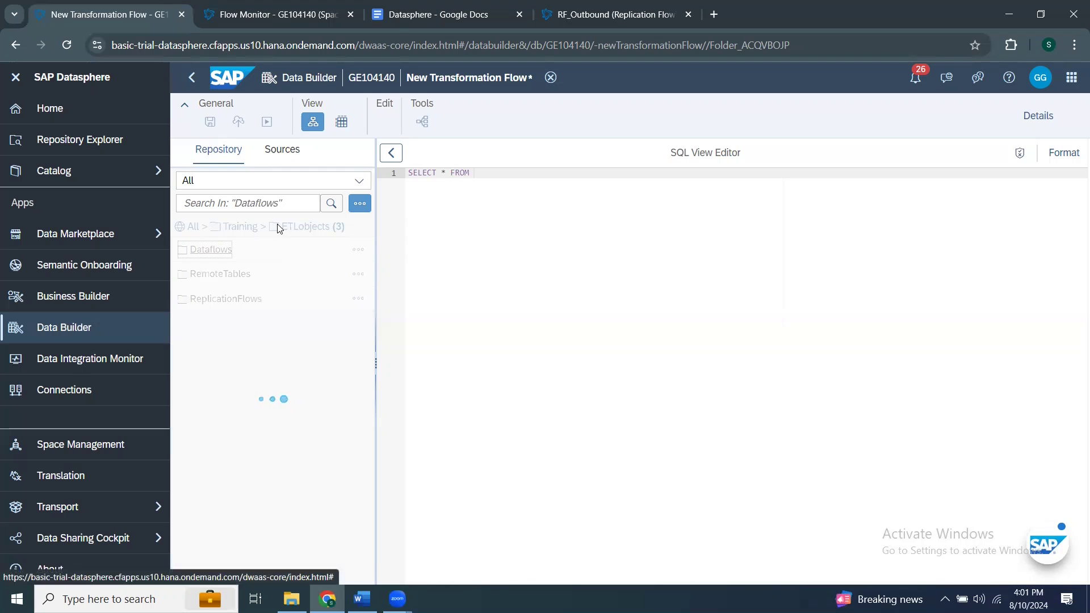
pyautogui.click(248, 227)
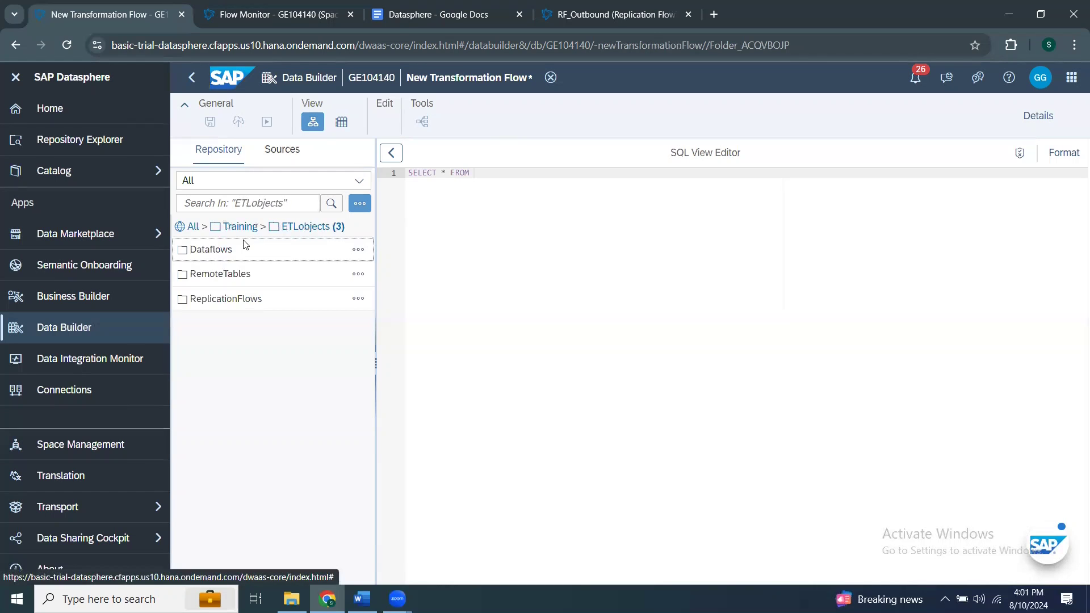
pyautogui.click(223, 299)
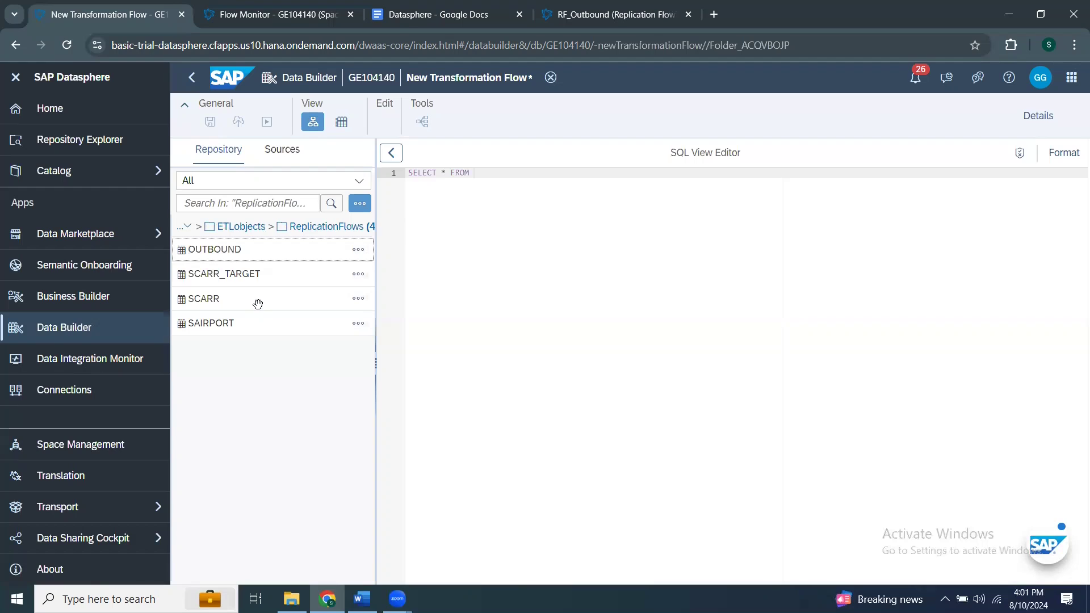
pyautogui.moveTo(250, 324); pyautogui.dragTo(570, 216)
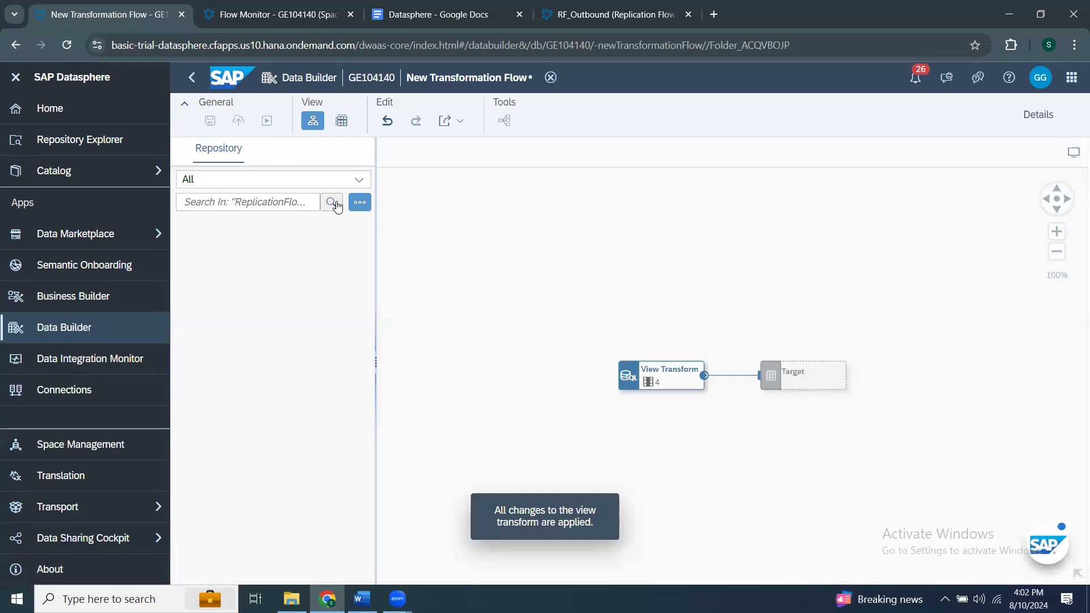
# Step: Add a new target table to the transformation flow and show its properties
pyautogui.click(658, 377)
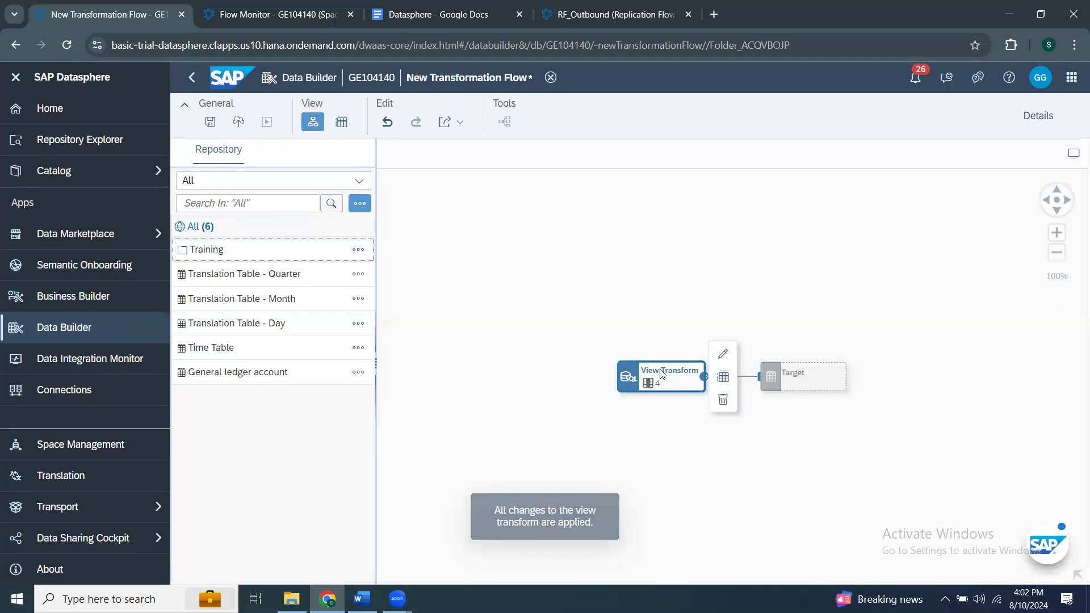
pyautogui.click(800, 379)
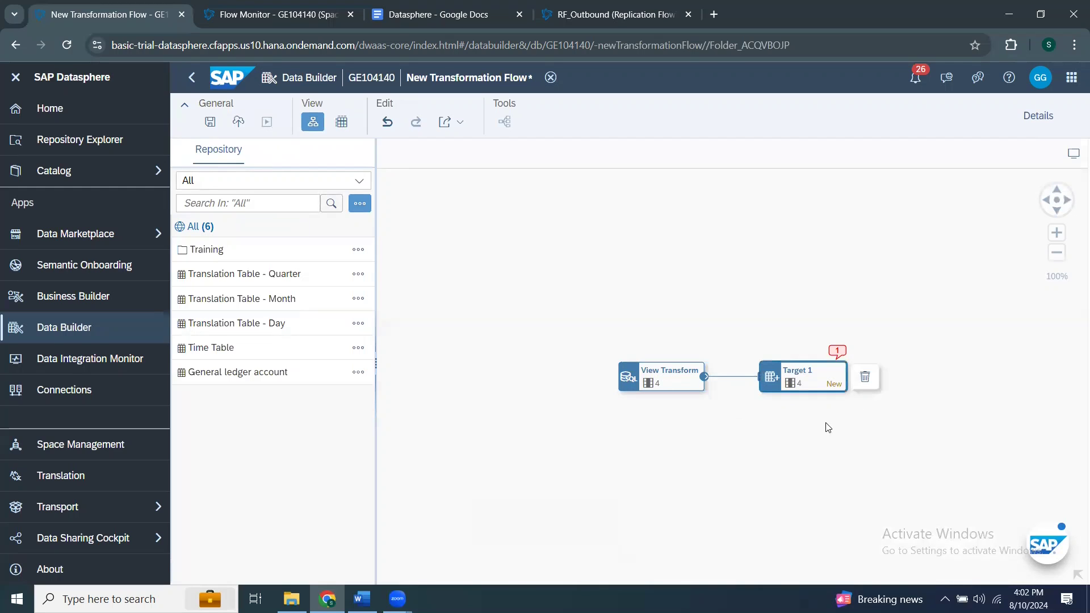
pyautogui.click(1038, 115)
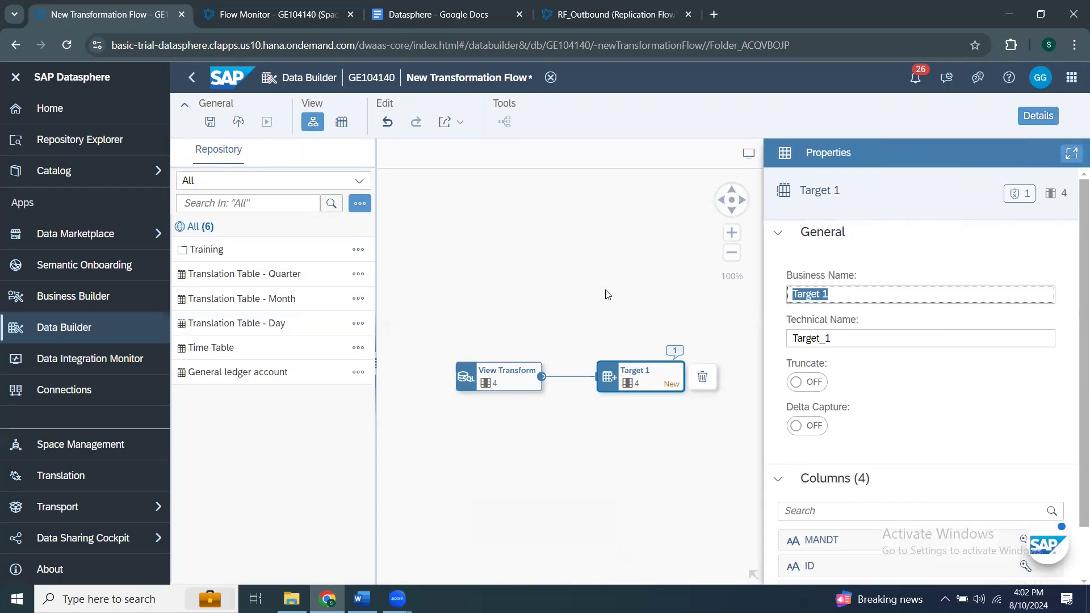
# Step: Set the target table's business name to SFLIG_TARGET, enable Truncate and hide its properties
pyautogui.write('sflight')
pyautogui.press('BackSpace')
pyautogui.press('BackSpace')
pyautogui.press('BackSpace')
pyautogui.press('BackSpace')
pyautogui.press('BackSpace')
pyautogui.press('BackSpace')
pyautogui.press('BackSpace')
pyautogui.write('s')
pyautogui.write('FLIG')
pyautogui.write('_')
pyautogui.write('TAR')
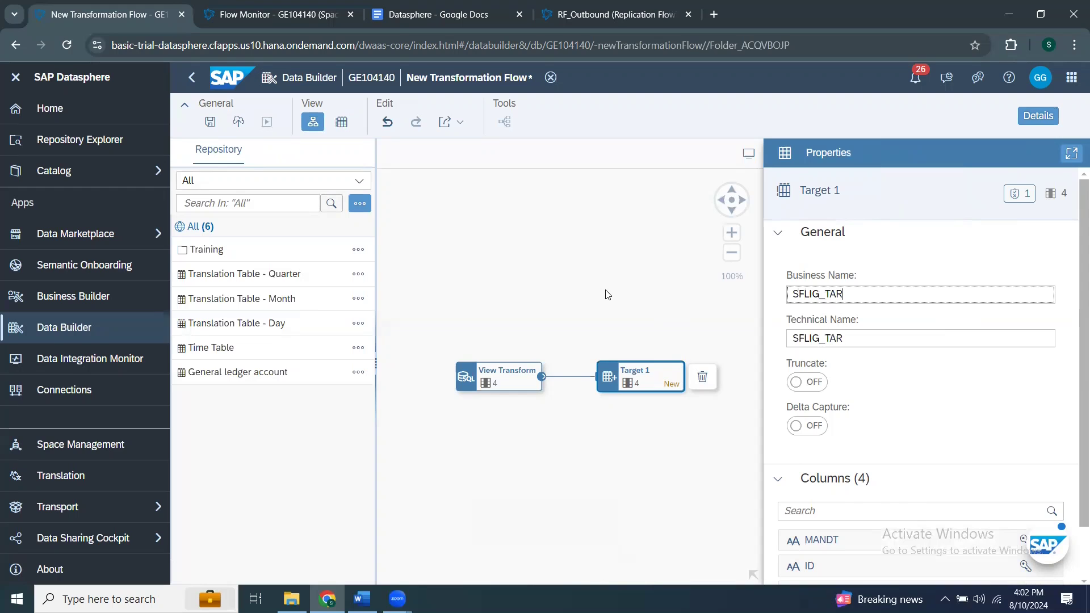
pyautogui.write('GET')
pyautogui.click(806, 382)
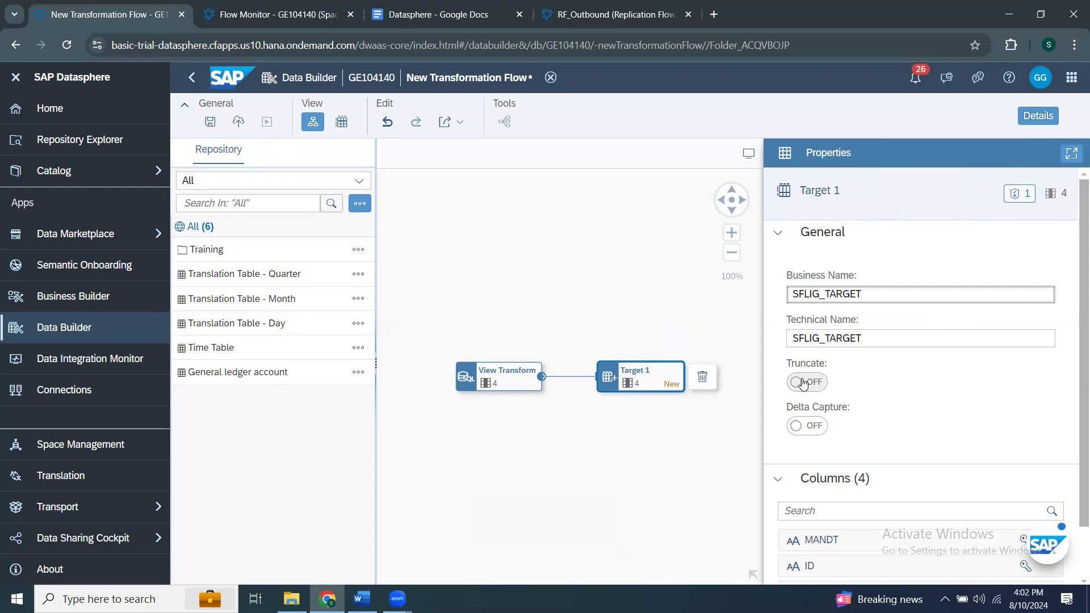
pyautogui.click(1037, 115)
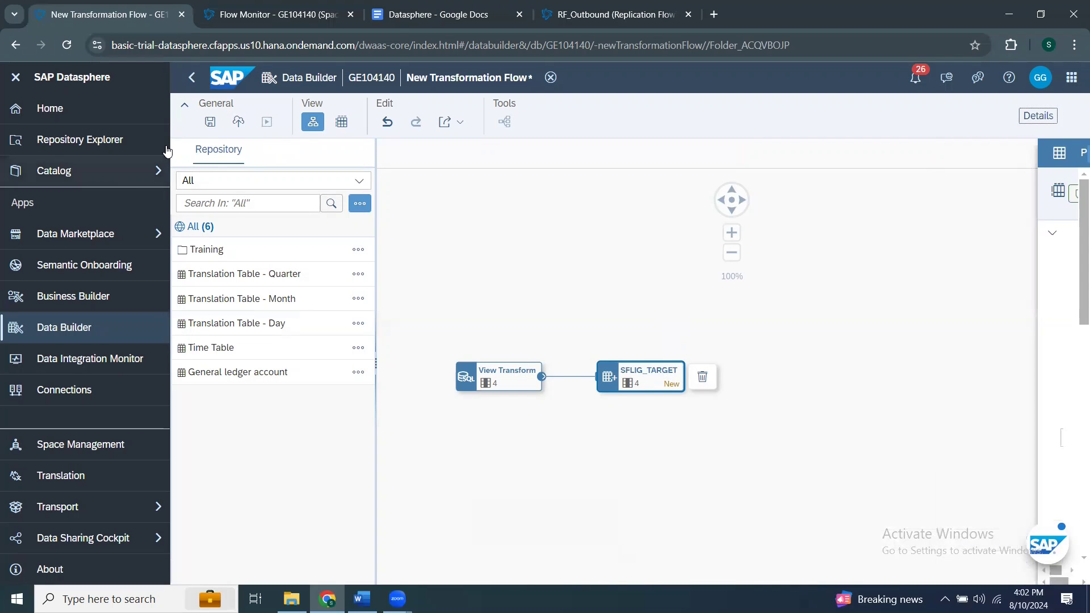
# Step: Save the transformation flow in the ReplicationFlows folder as TF_SQL and deploy it
pyautogui.click(209, 122)
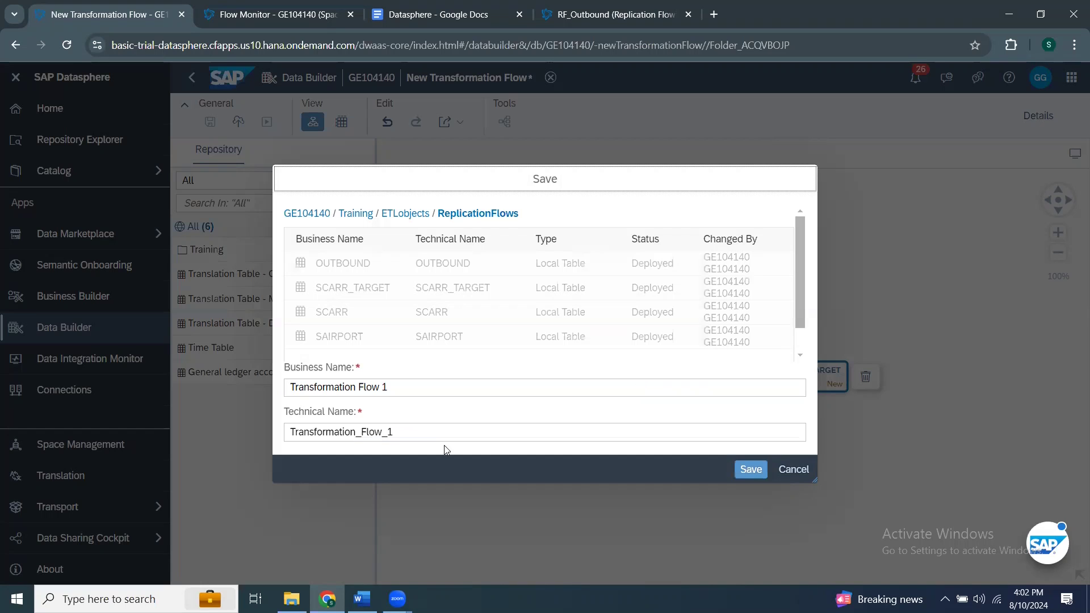
pyautogui.click(387, 387)
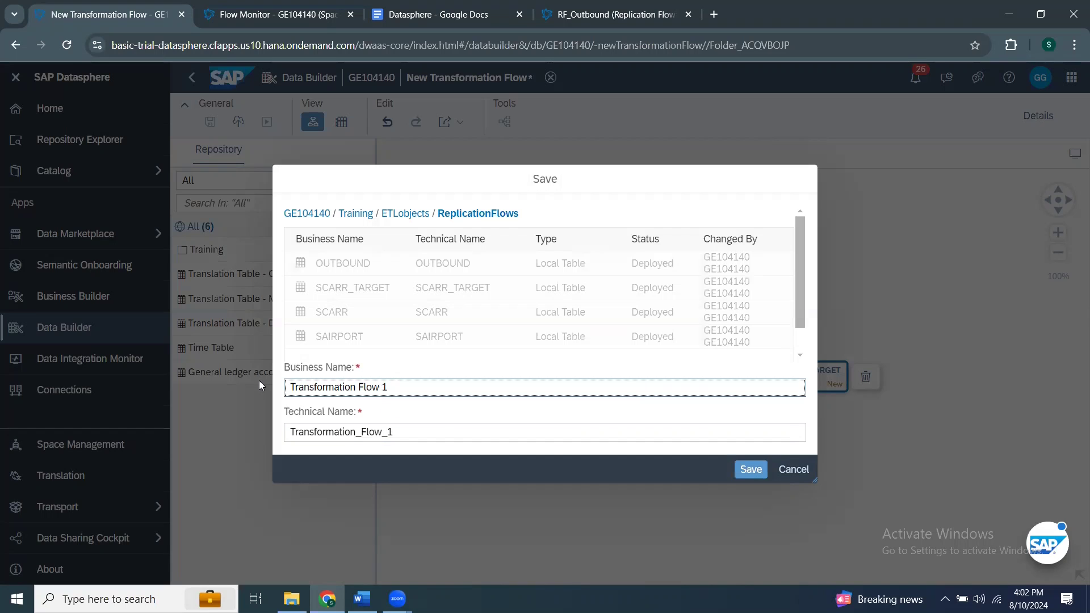
pyautogui.hotkey('ctrl', 'a')
pyautogui.write('TF')
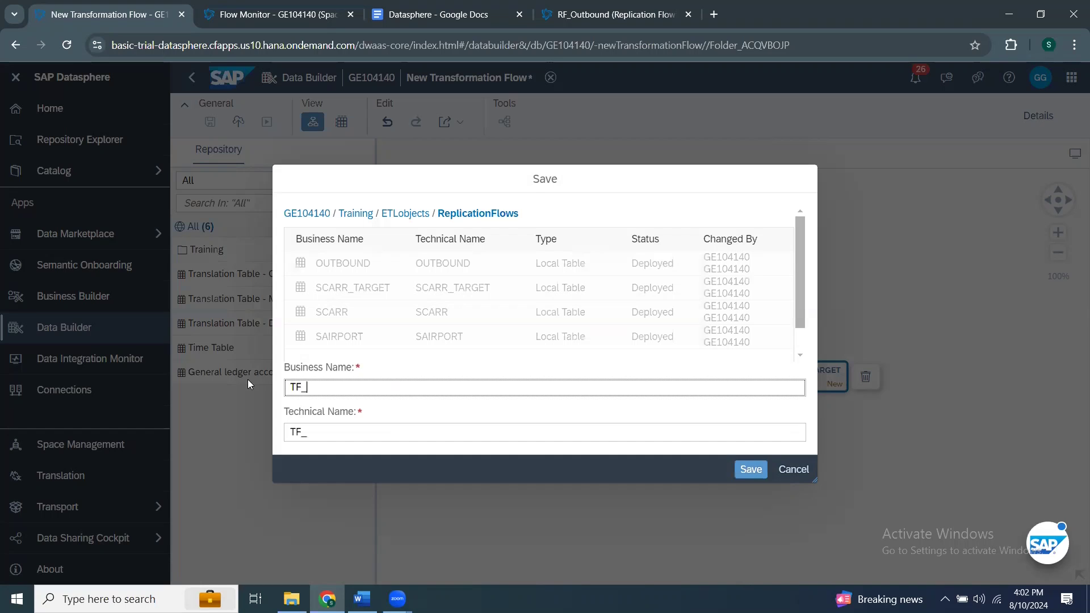
pyautogui.write('_SQL')
pyautogui.click(750, 469)
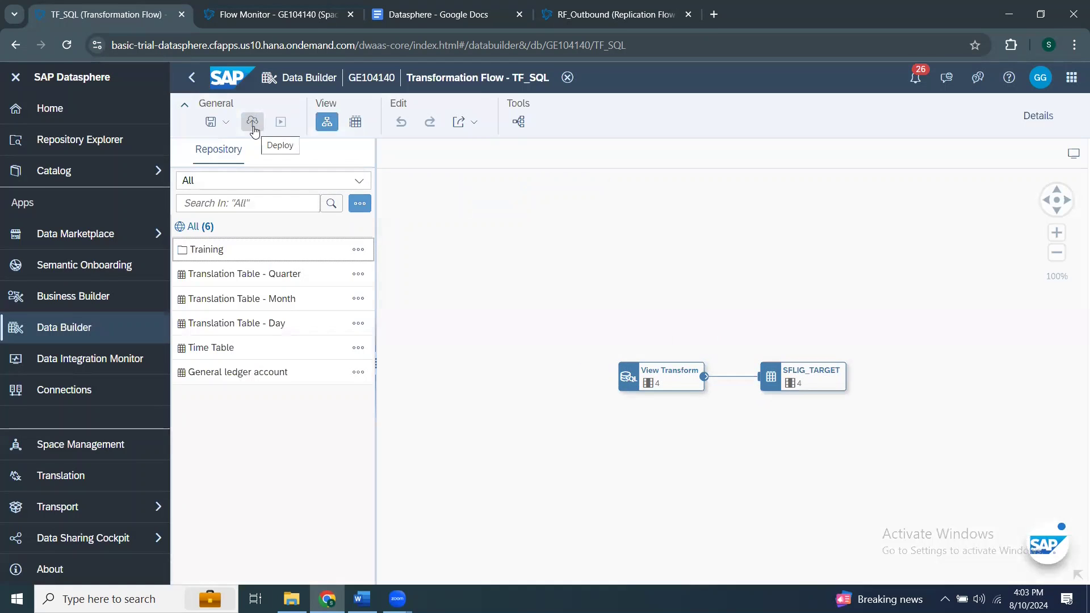
pyautogui.click(253, 121)
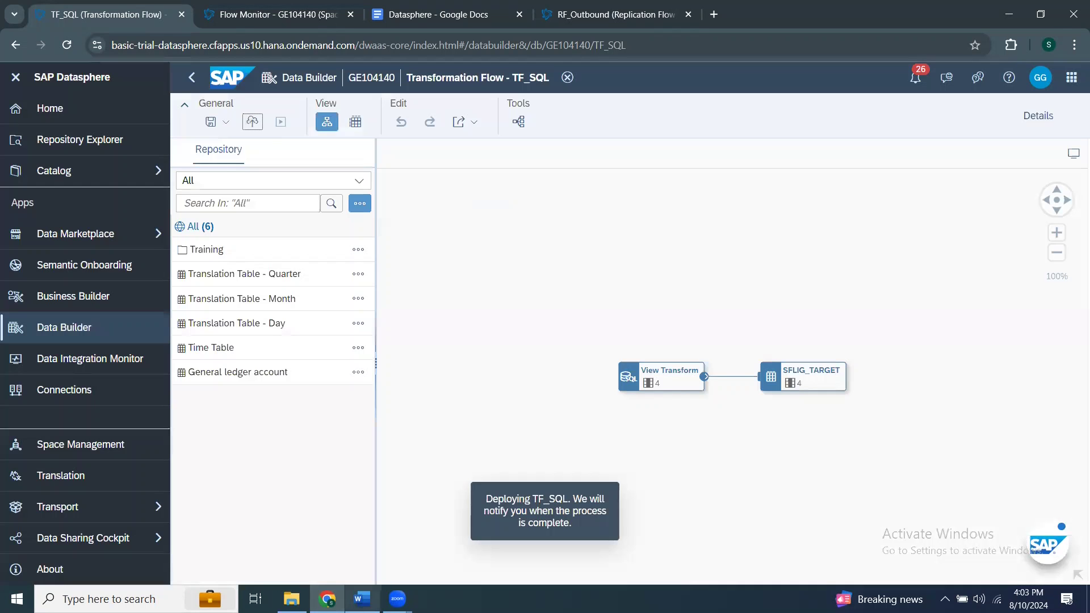
# Step: Switch to the Datasphereobjects Word document and review its Task chains section and diagram
pyautogui.click(362, 598)
pyautogui.scroll(-10, 420, 256)
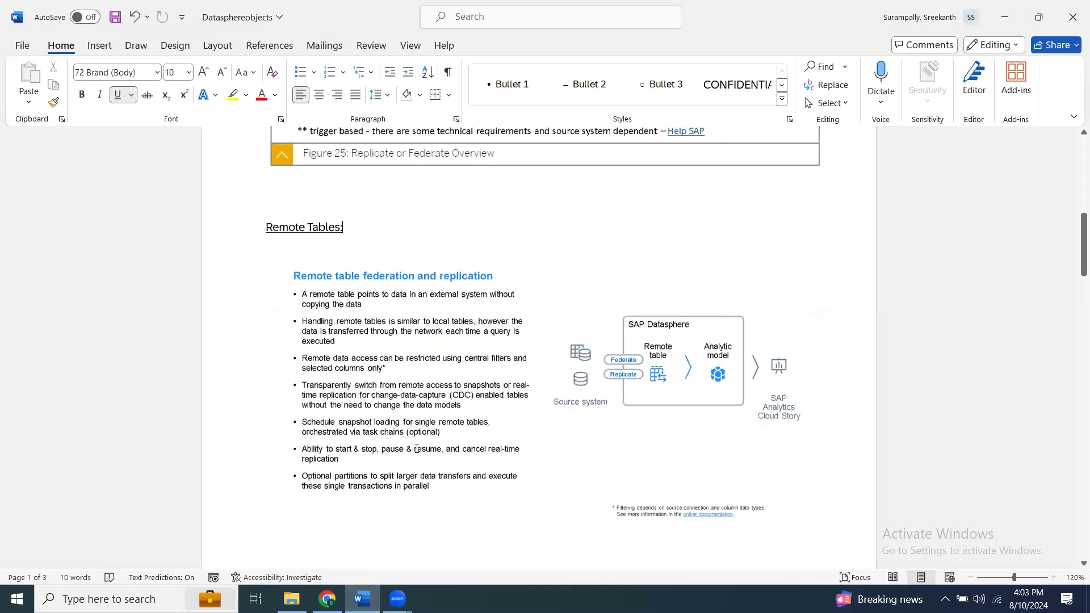
pyautogui.scroll(-15, 416, 450)
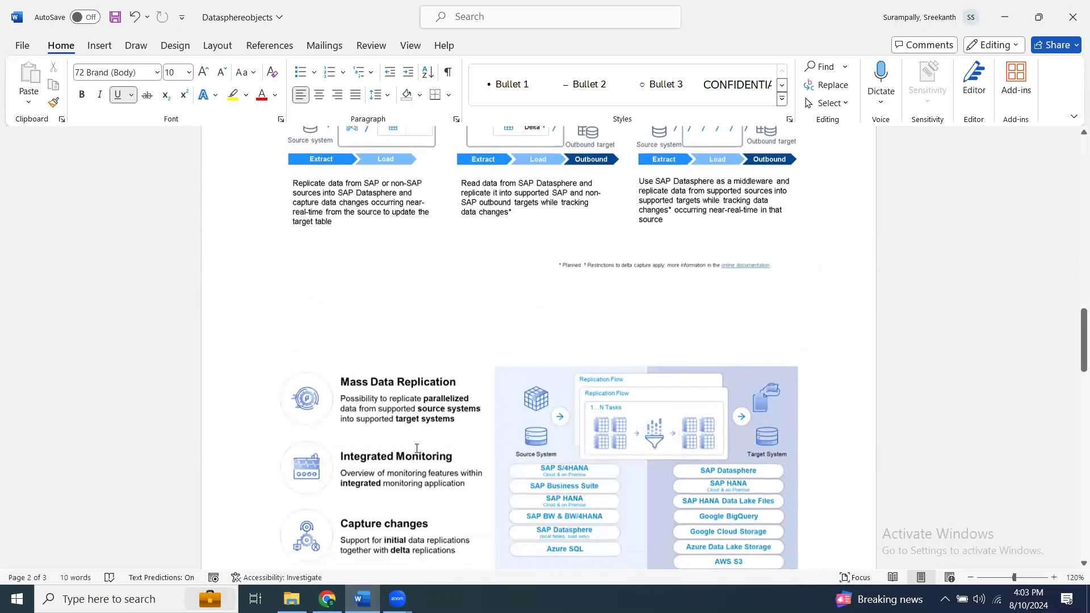
pyautogui.scroll(-15, 417, 448)
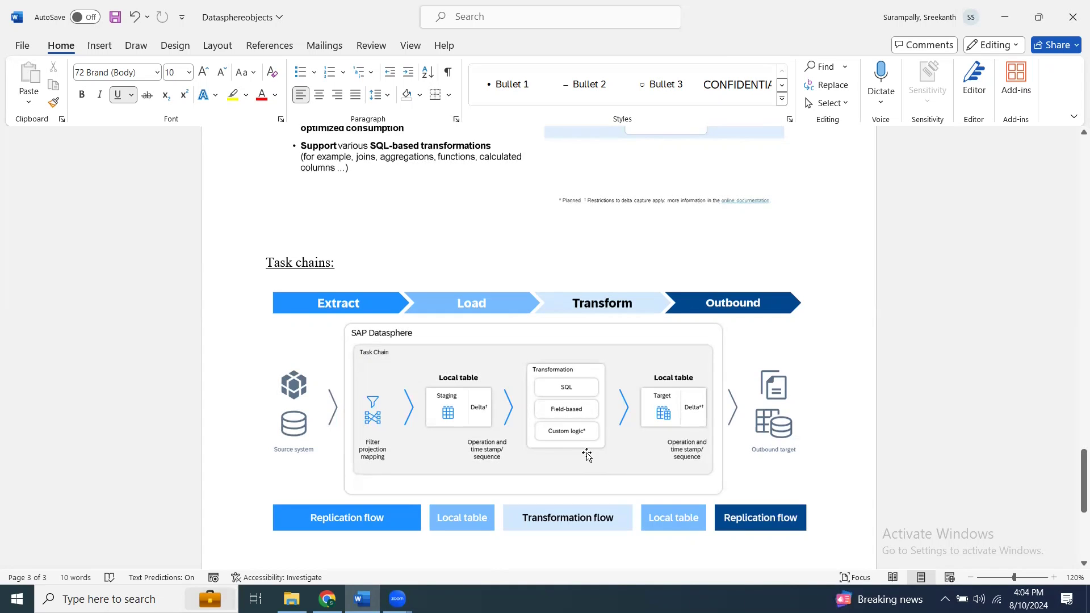
# Step: Switch from the Word document to SAP Datasphere in Chrome and create a new task chain in the ReplicationFlows folder
pyautogui.scroll(-4, 587, 454)
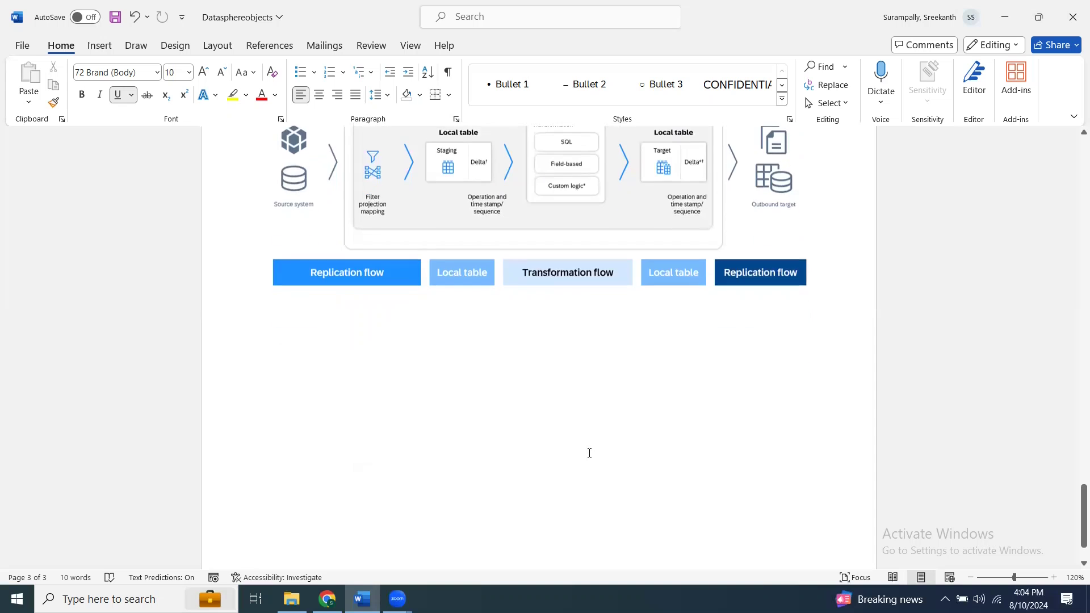
pyautogui.scroll(3, 587, 452)
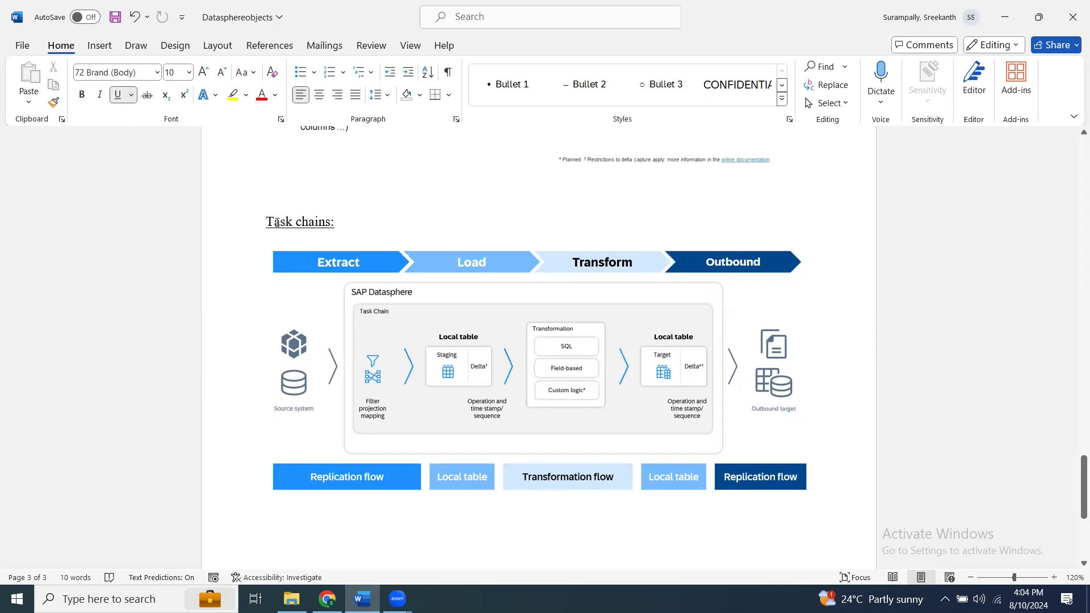
pyautogui.click(327, 599)
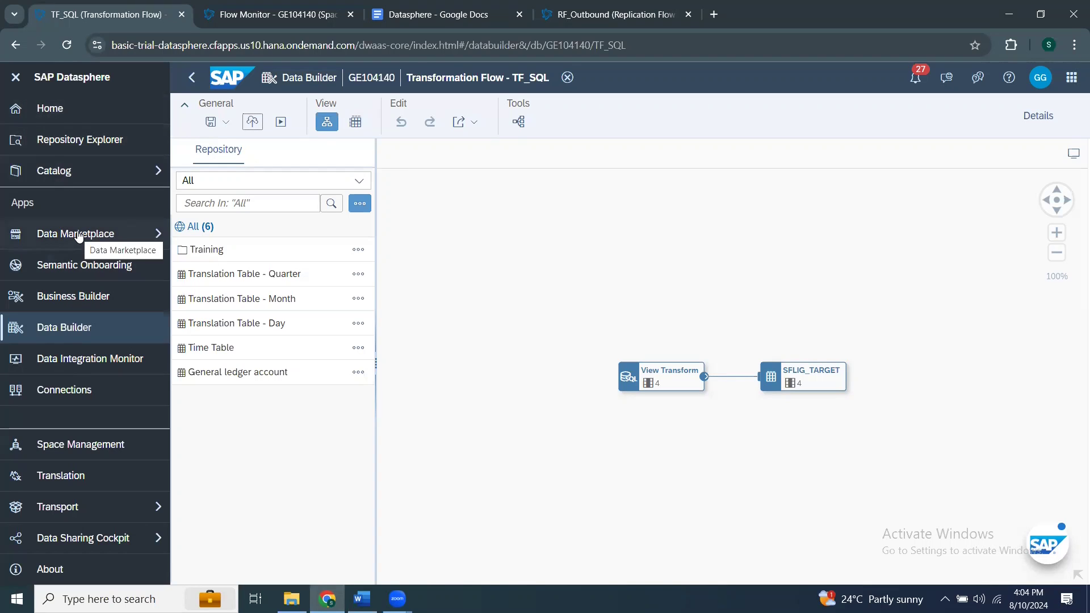
pyautogui.click(183, 86)
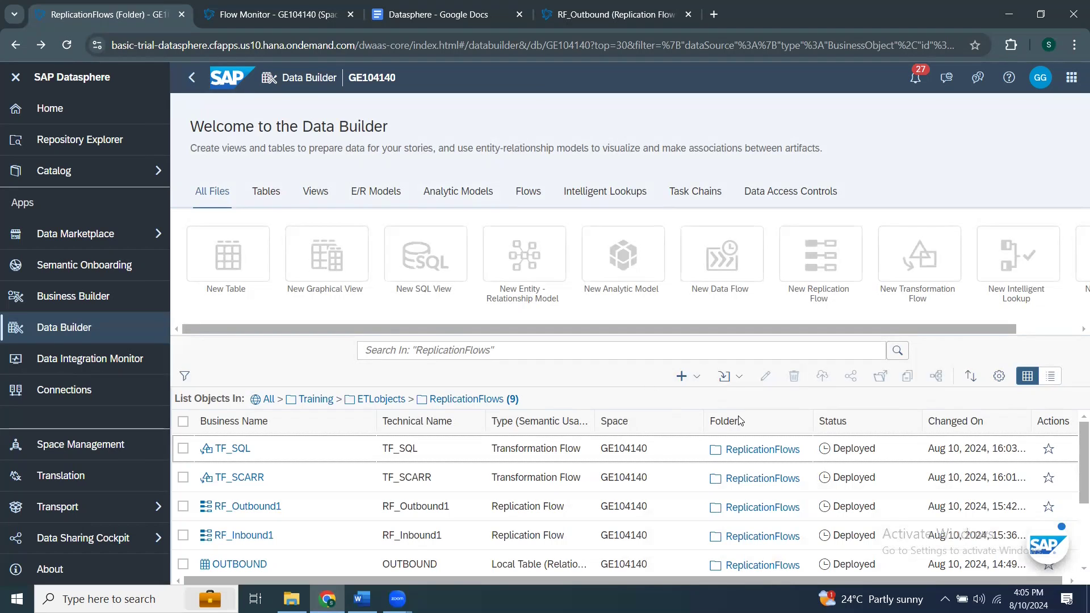
pyautogui.click(683, 375)
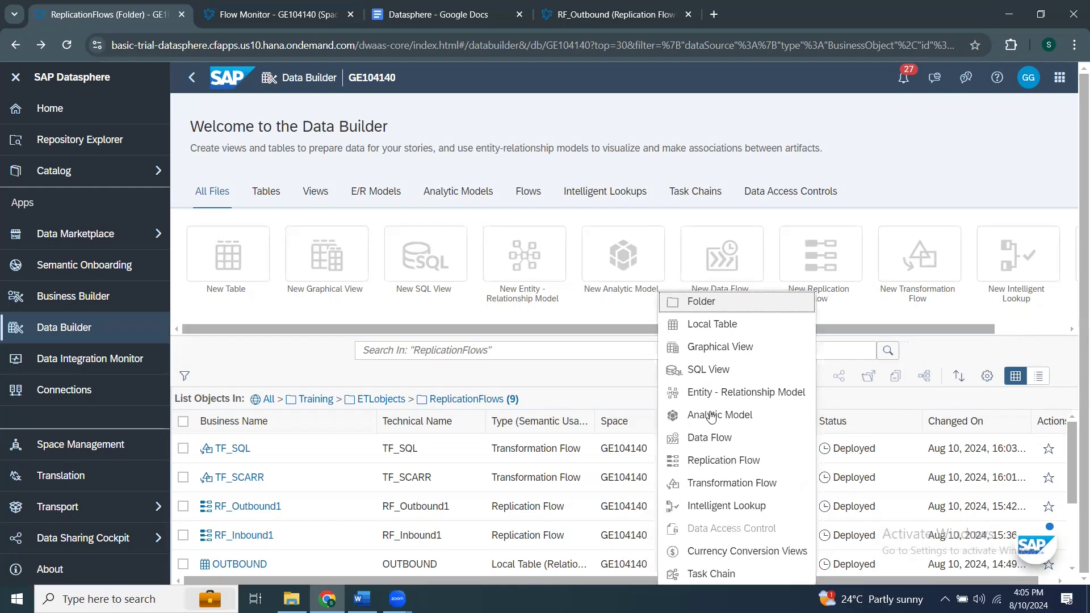
pyautogui.click(681, 574)
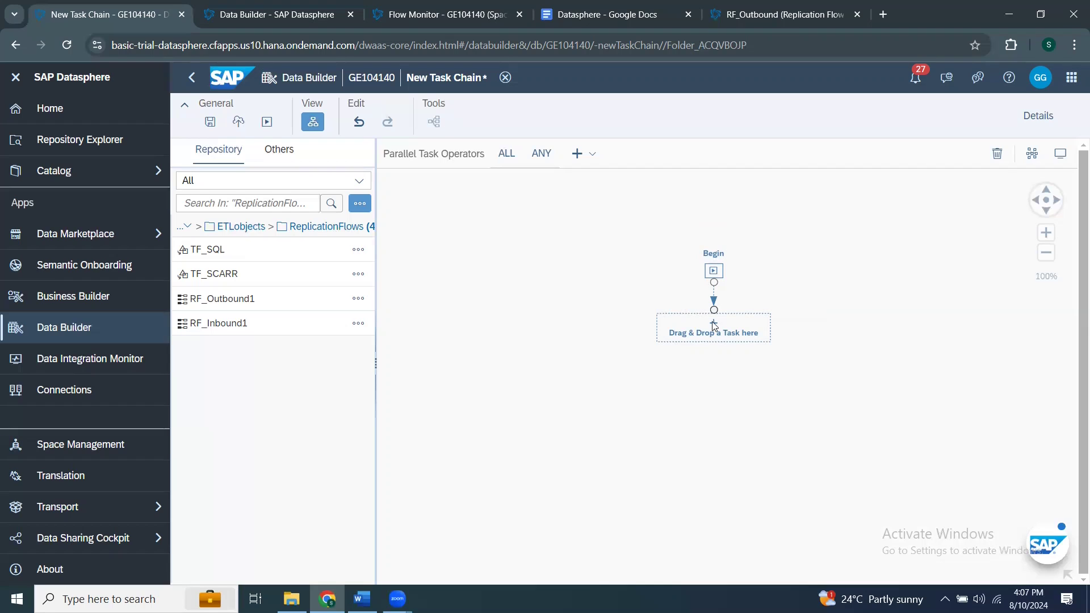
# Step: Add the RF_Inbound1 replication flow as the first task after Begin in the task chain
pyautogui.click(590, 156)
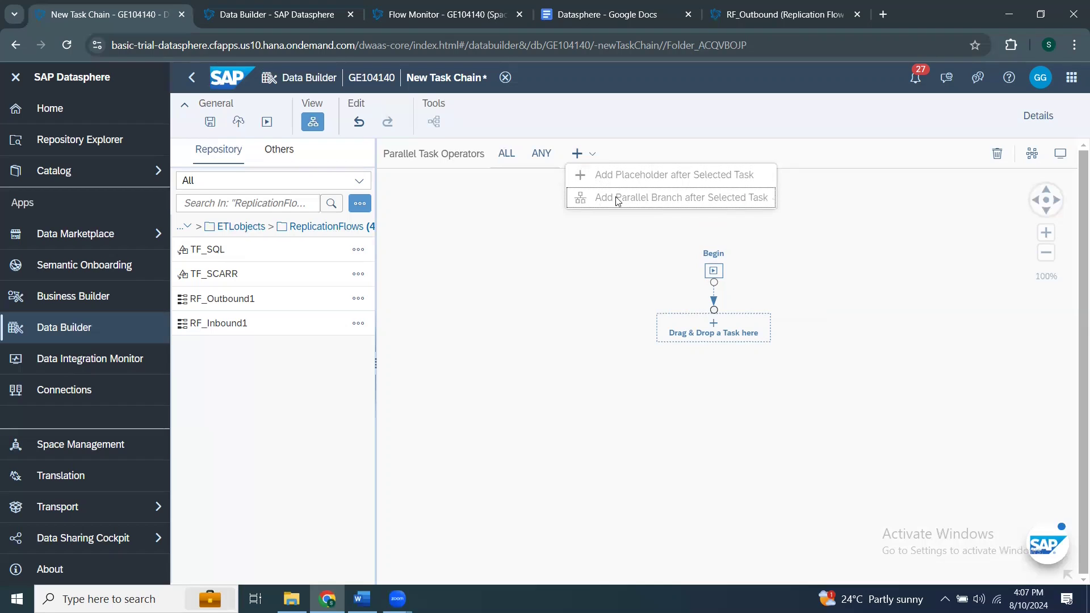
pyautogui.click(691, 395)
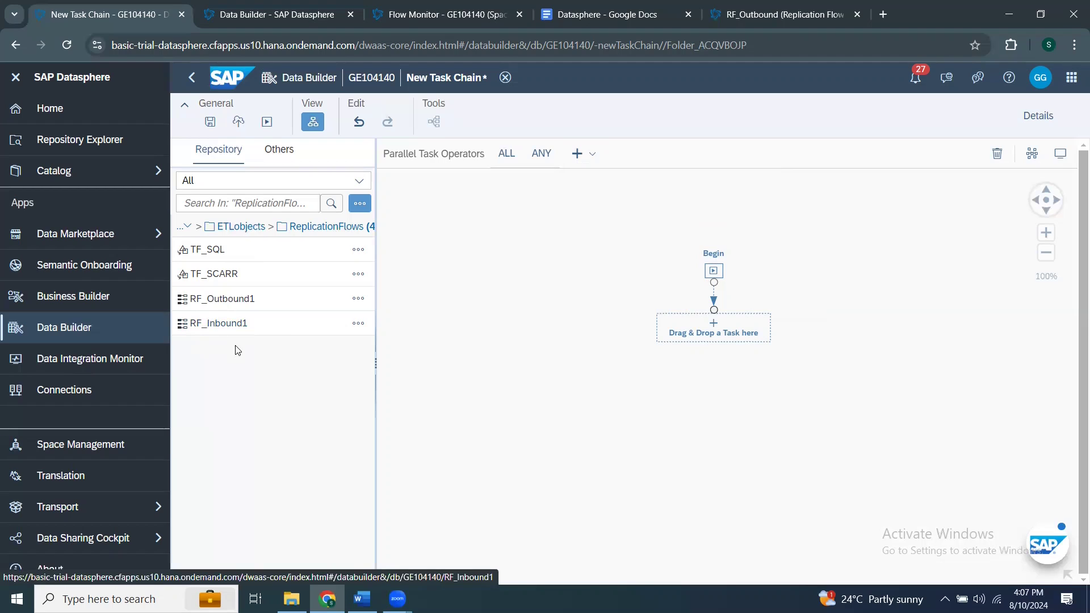
pyautogui.moveTo(290, 324); pyautogui.dragTo(719, 333)
pyautogui.click(722, 339)
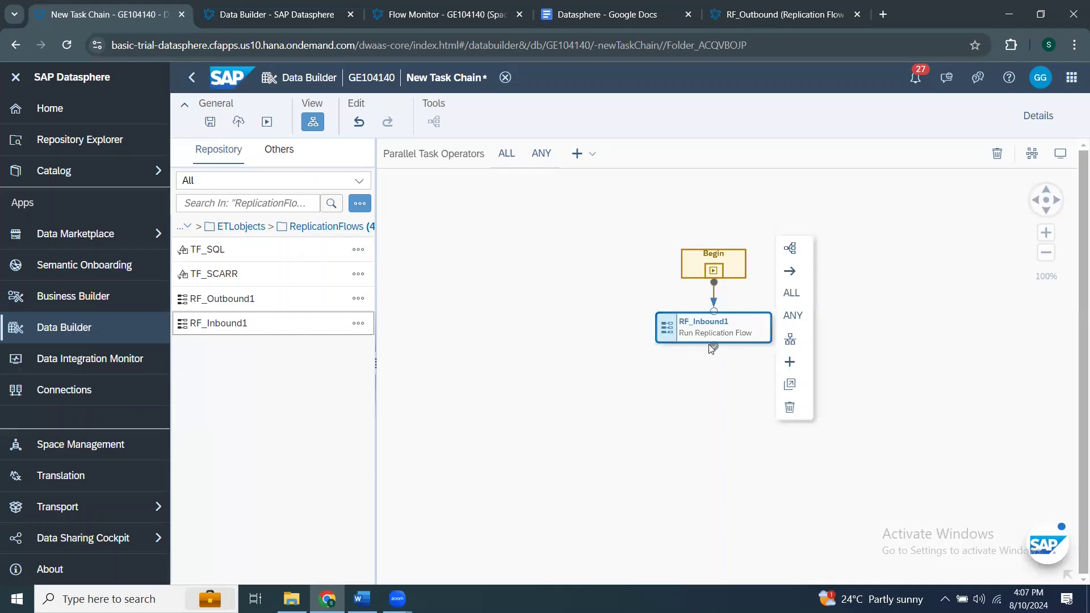
pyautogui.click(592, 155)
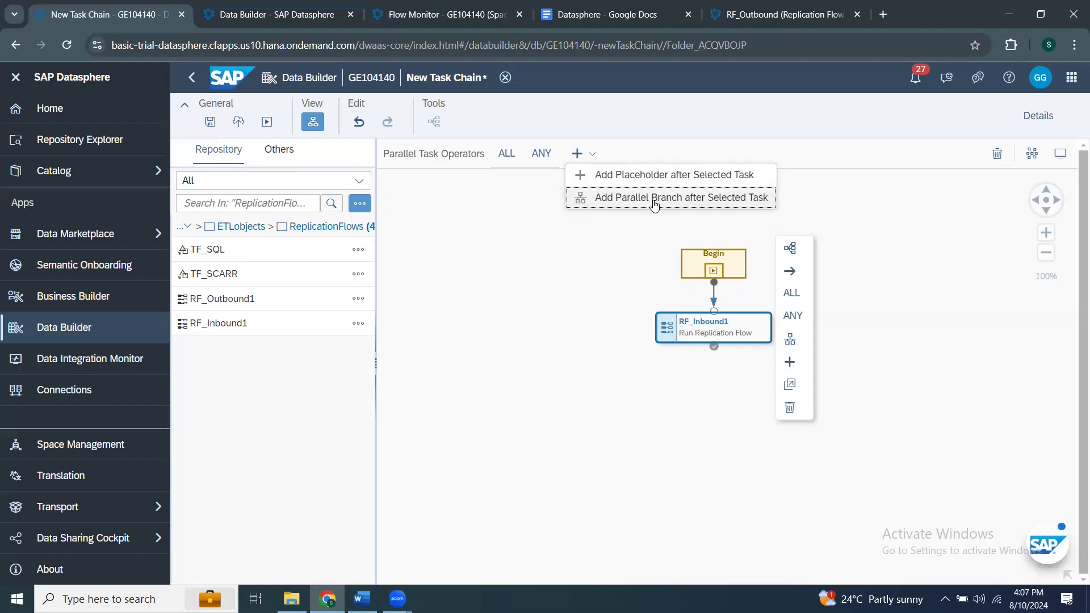
pyautogui.click(581, 317)
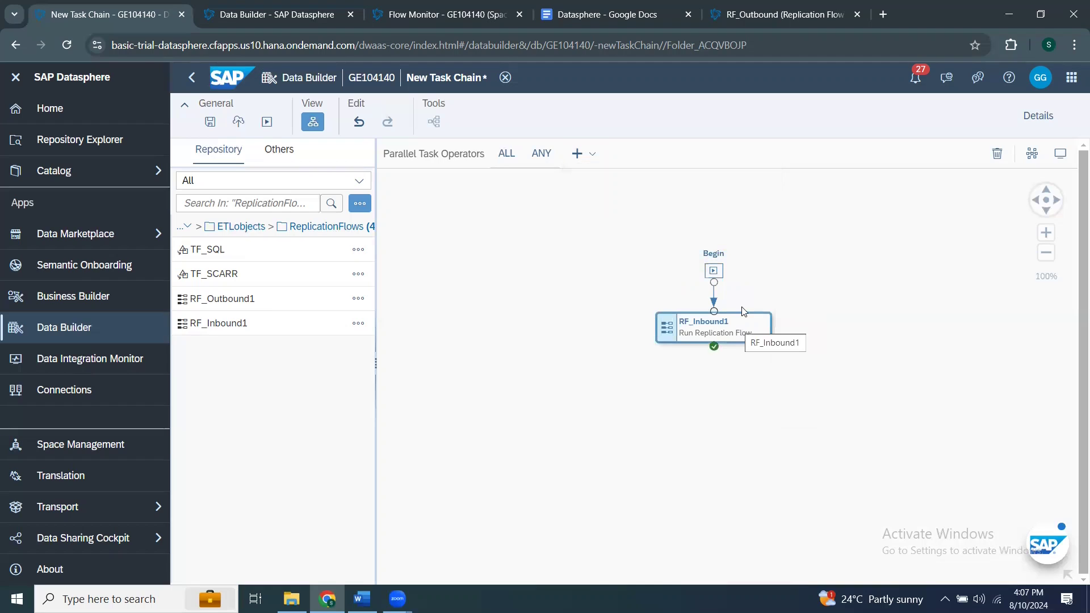
pyautogui.click(755, 339)
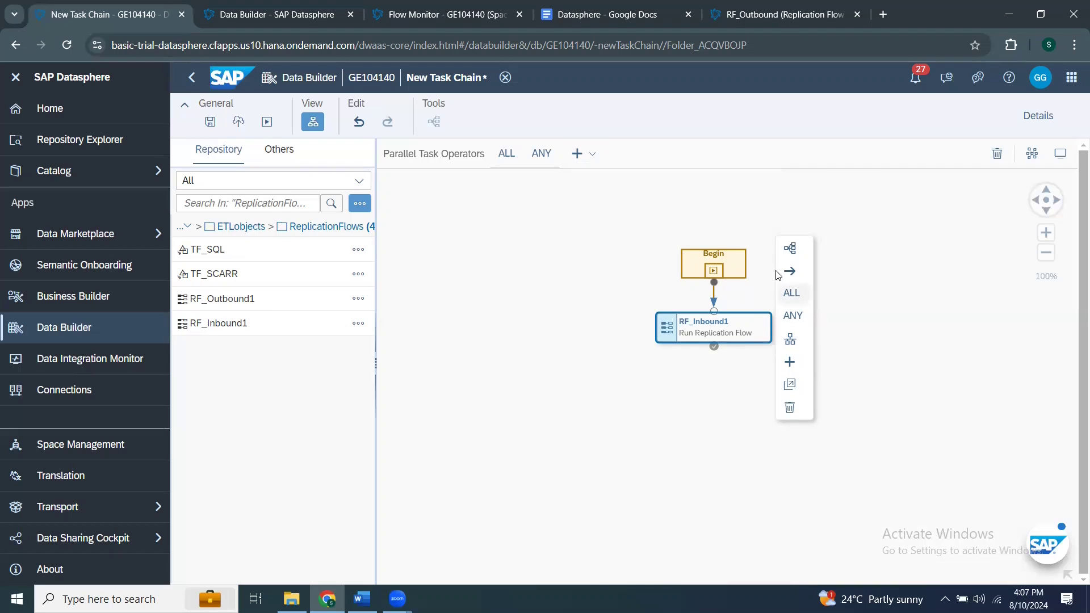
pyautogui.click(572, 328)
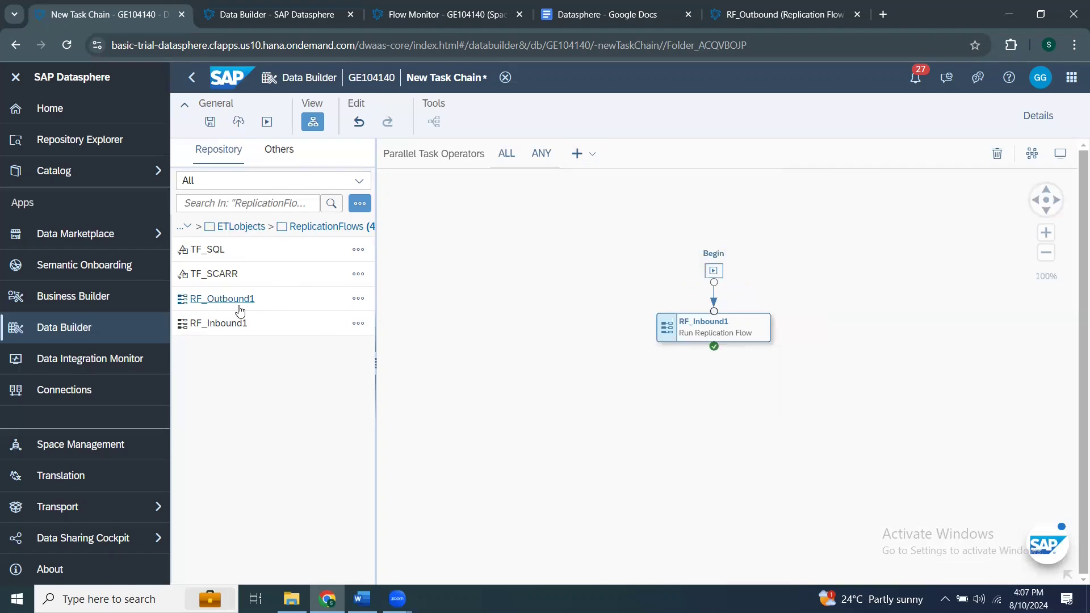
# Step: Add the TF_SCARR transformation flow as a new task directly after RF_Inbound1 in the task chain
pyautogui.moveTo(267, 275); pyautogui.dragTo(722, 325)
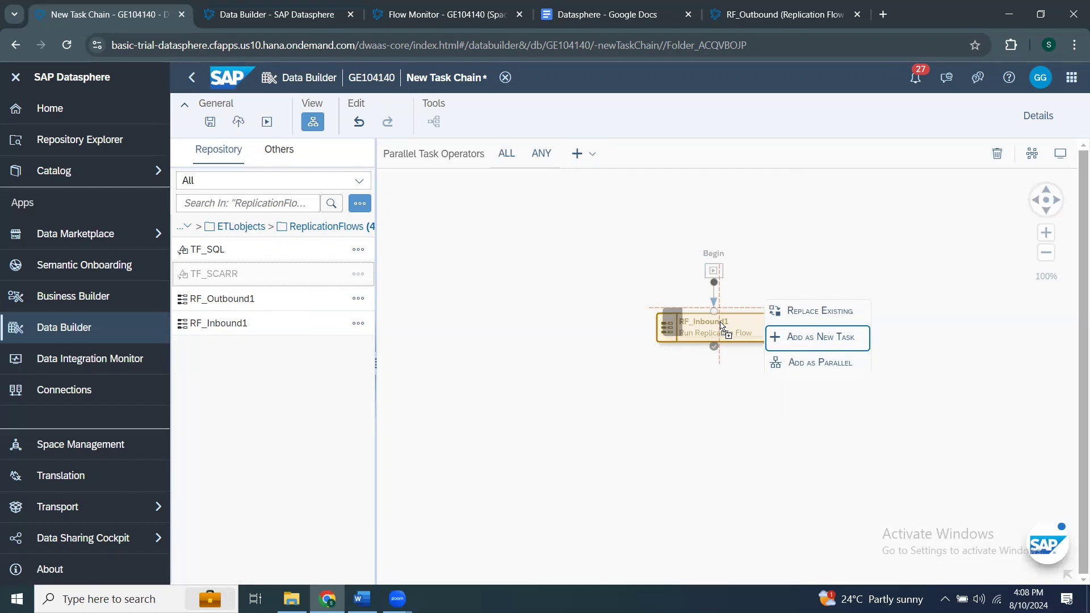
pyautogui.moveTo(722, 325); pyautogui.dragTo(725, 327)
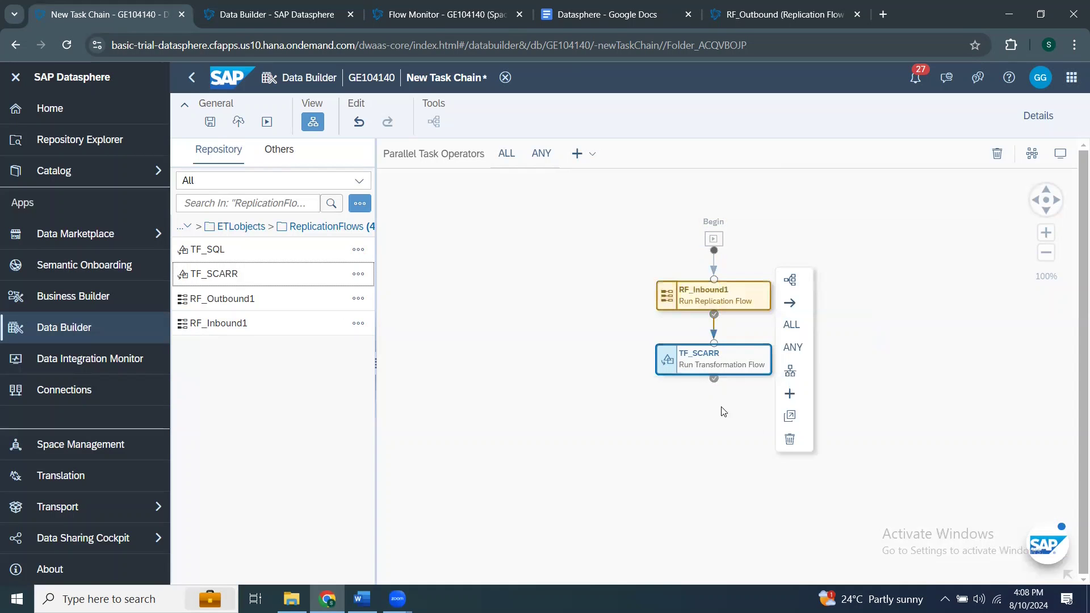
# Step: Save the task chain in the ReplicationFlows folder with the business name Task_chain
pyautogui.click(209, 121)
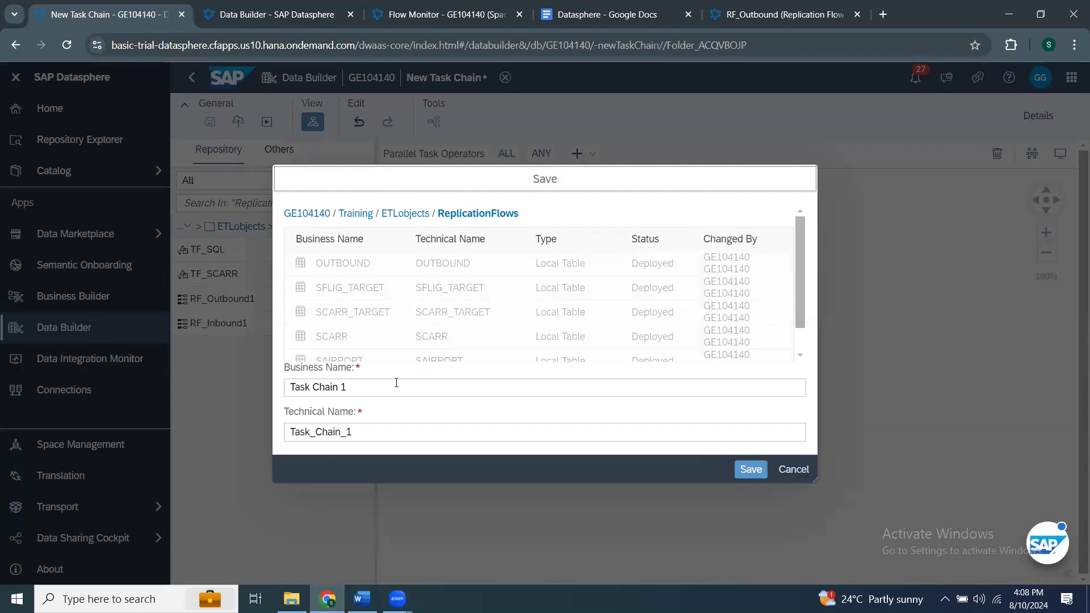
pyautogui.hotkey('ctrl', 'a')
pyautogui.write('Task')
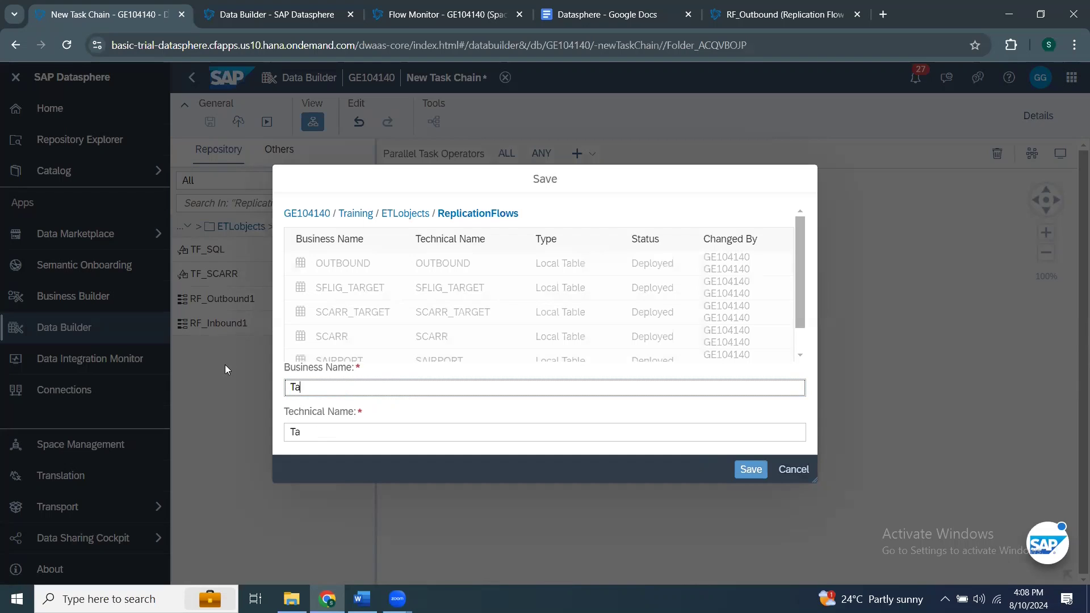
pyautogui.write('_chain')
pyautogui.press('BackSpace')
pyautogui.write('n')
pyautogui.press('Tab')
pyautogui.click(749, 470)
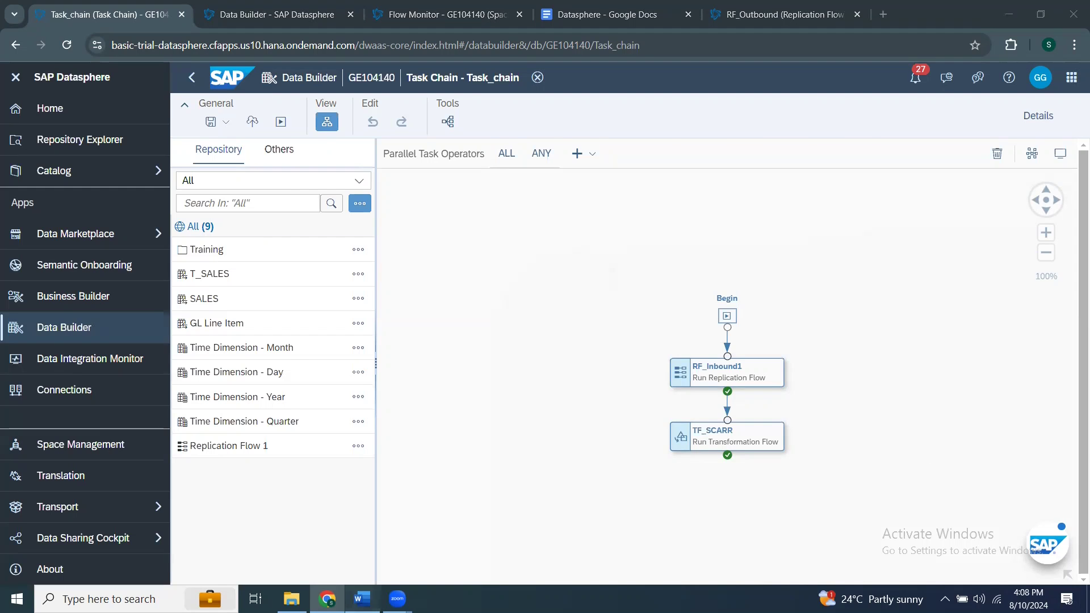
# Step: Check the task chain diagram in Word and add the RF_Outbound1 replication flow from the ReplicationFlows folder after TF_SCARR in the chain
pyautogui.click(362, 598)
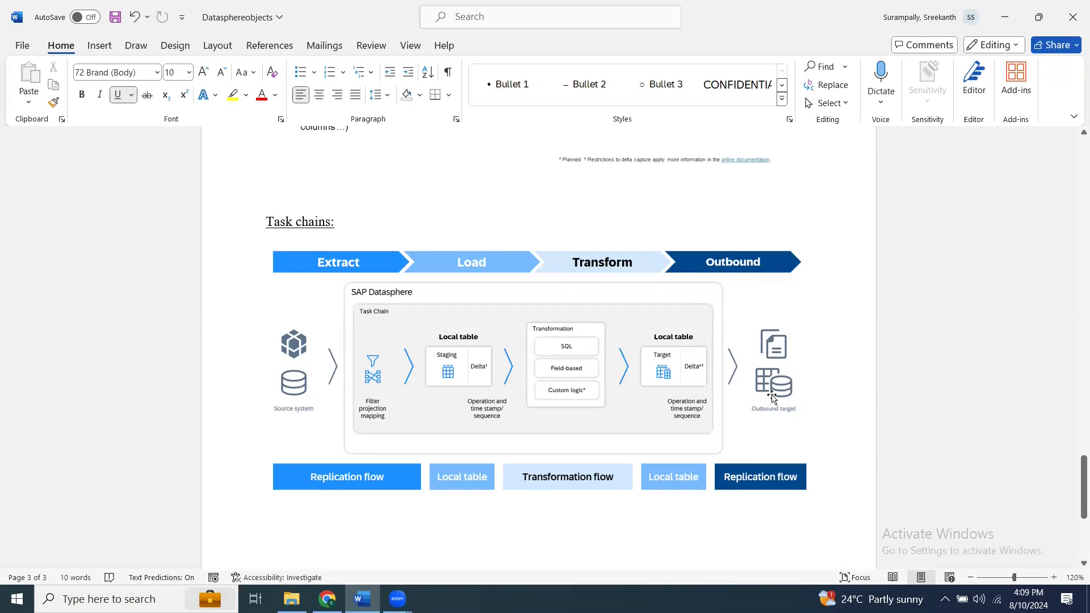
pyautogui.hotkey('alt', 'Tab')
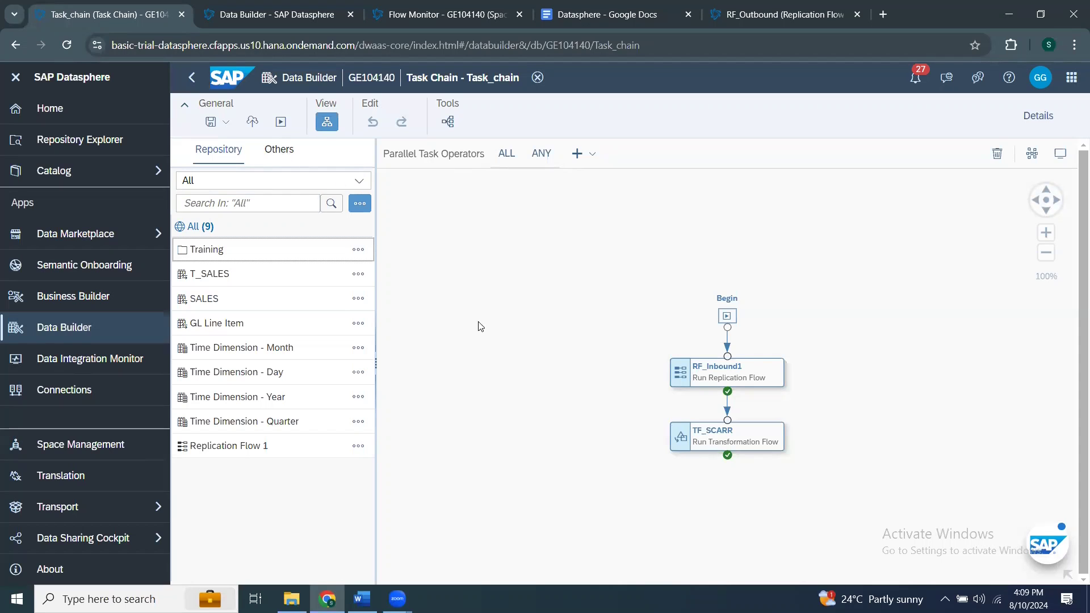
pyautogui.click(208, 254)
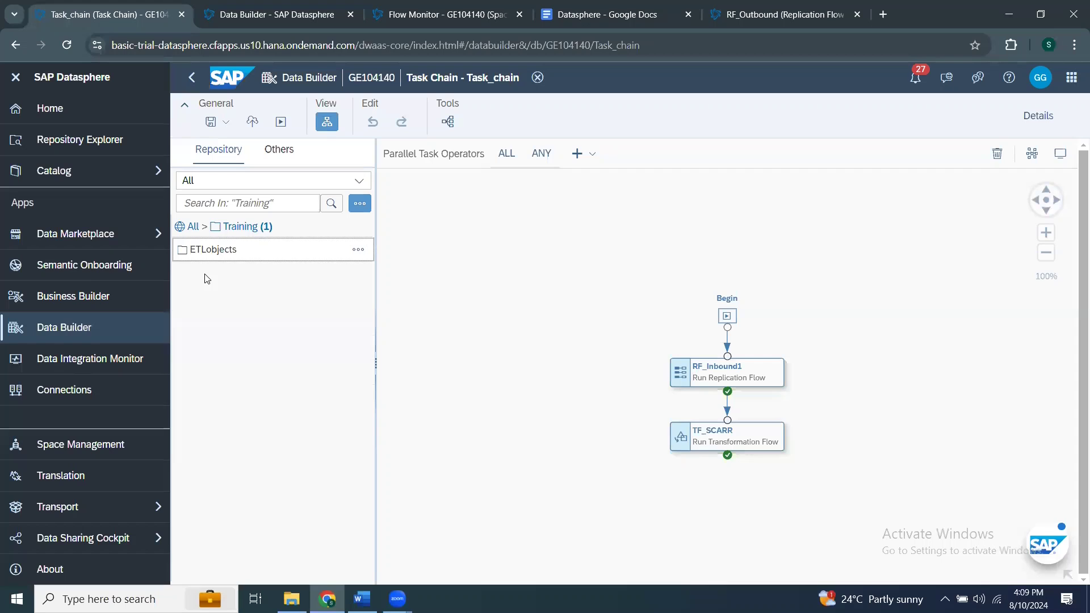
pyautogui.click(214, 252)
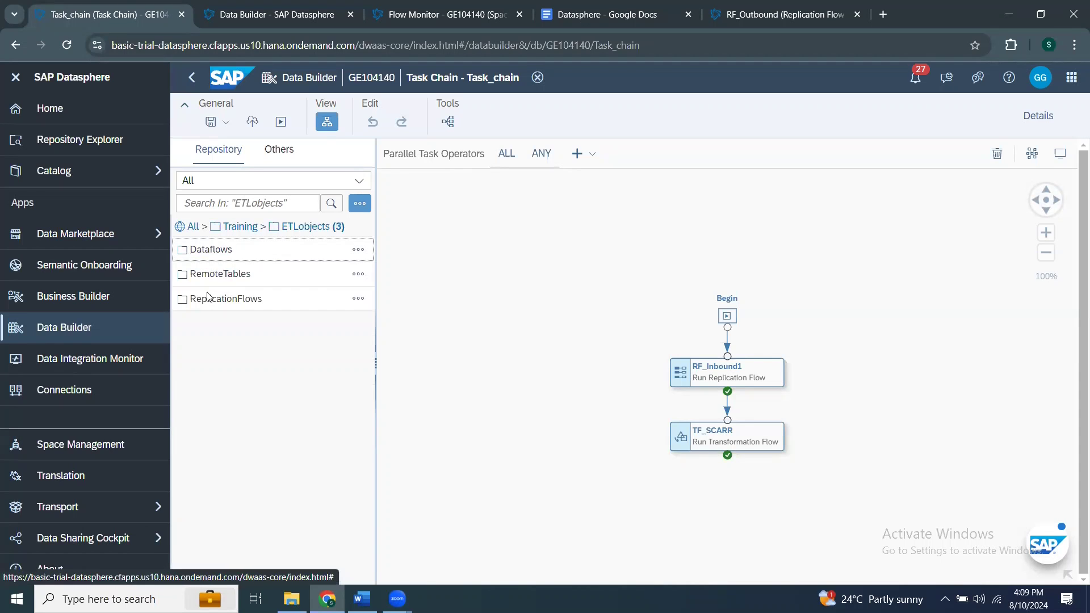
pyautogui.click(212, 300)
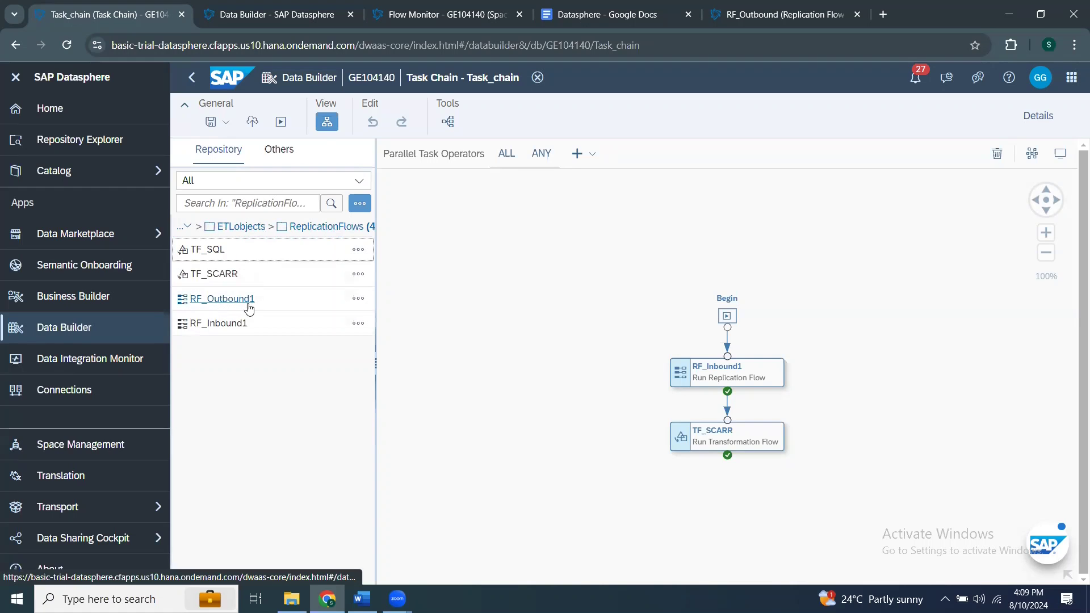
pyautogui.moveTo(272, 299); pyautogui.dragTo(727, 439)
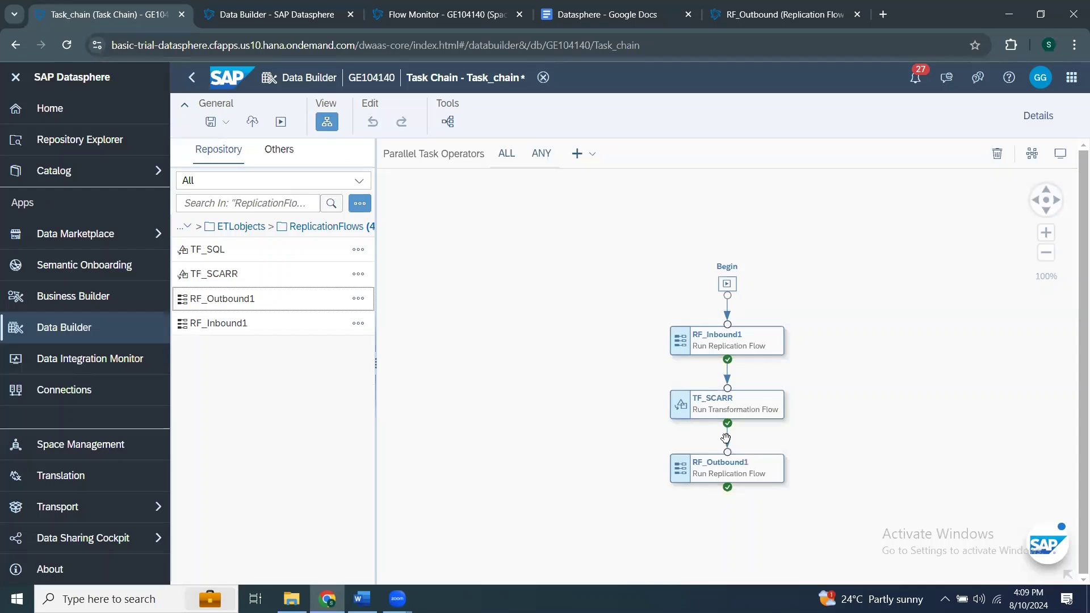